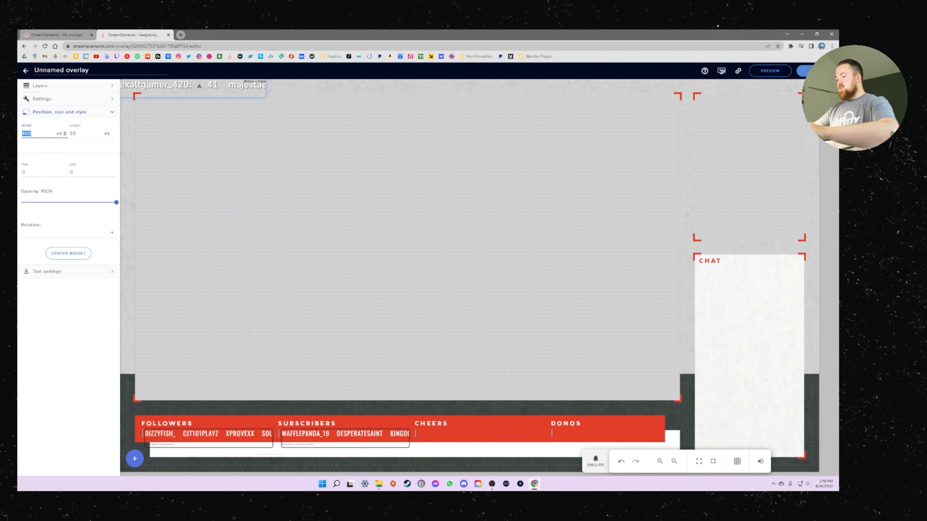
Set the cheers label's width to 350 px and its text to Oswald, size 18.
type("350")
left_click(46, 272)
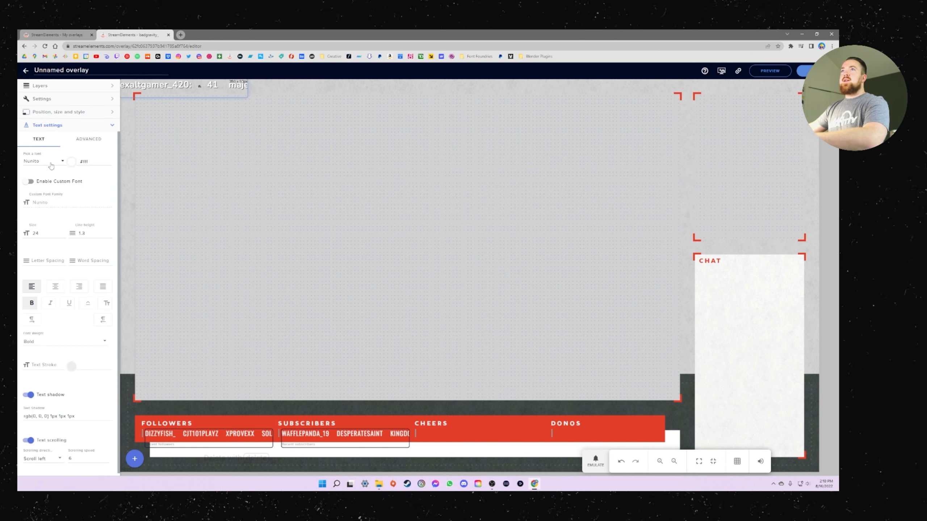
left_click(43, 161)
type("oswa")
left_click(42, 185)
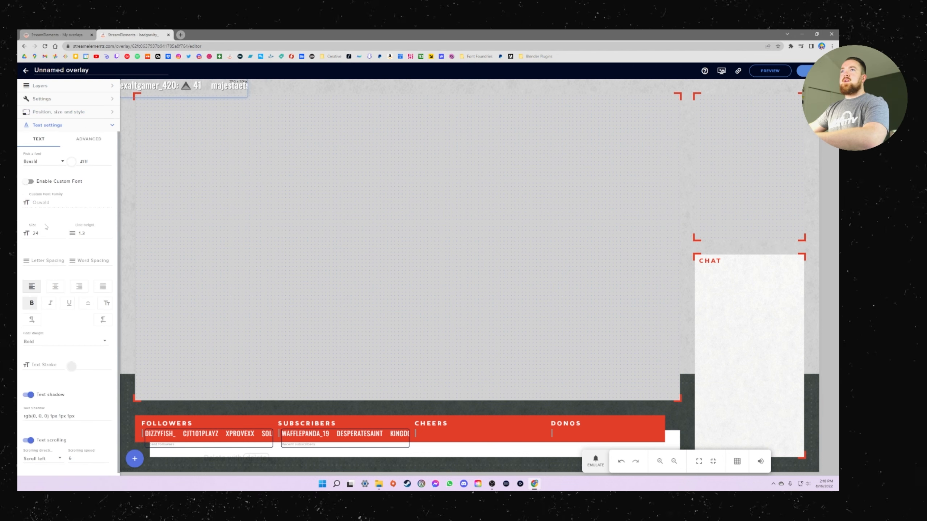
double_click(36, 233)
type("18")
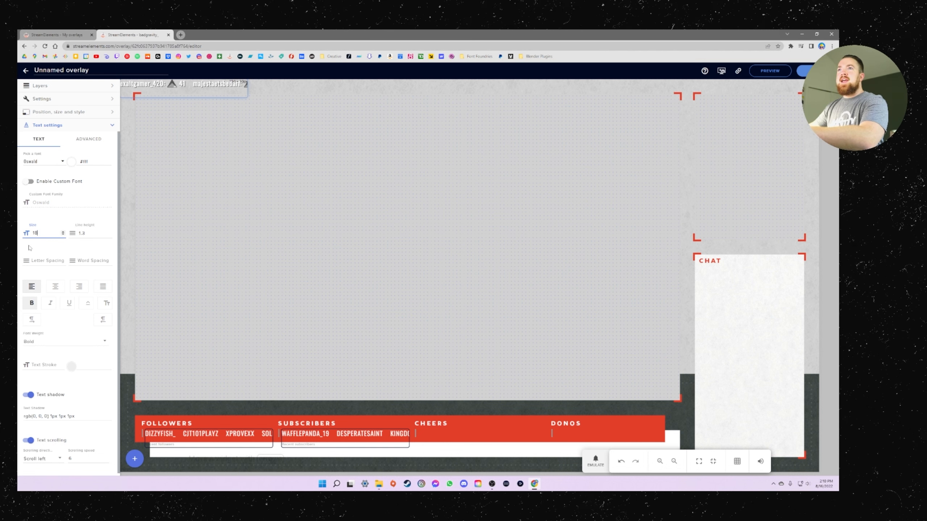
Make the cheers label text non-bold uppercase without text shadow and place the label under the CHEERS heading.
left_click(31, 303)
left_click(88, 303)
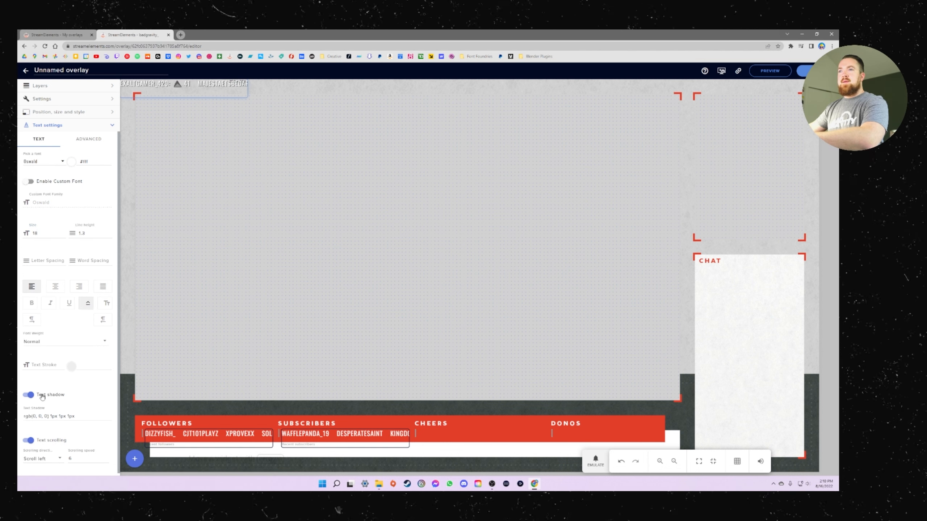
left_click(30, 395)
left_click_drag(166, 88, 450, 438)
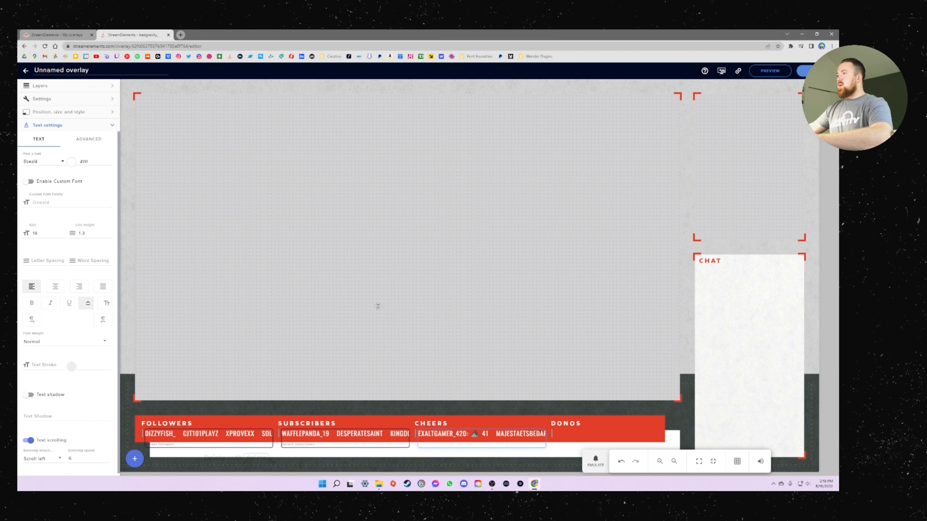
Add a Recent tips label 300 px wide, with its text in non-bold uppercase Oswald, size 18, without shadow.
left_click(132, 460)
mouse_move(161, 373)
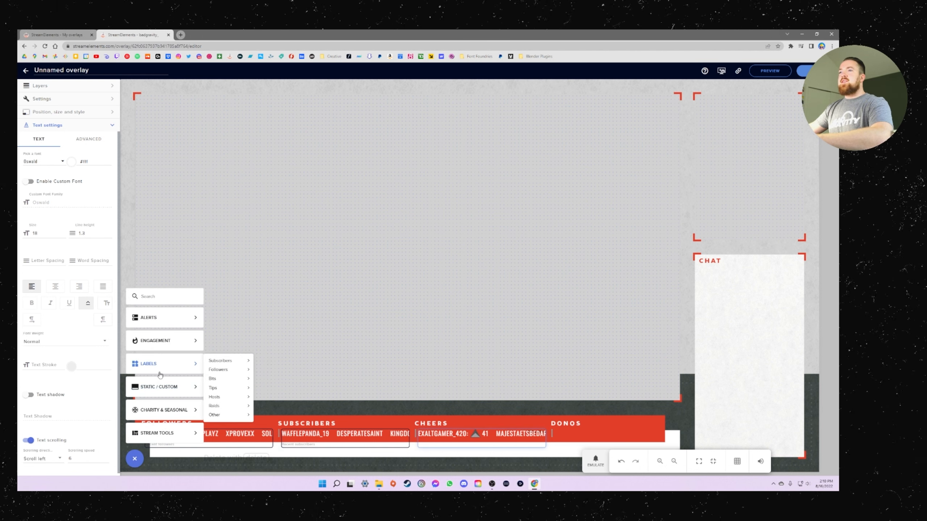
mouse_move(225, 365)
mouse_move(232, 392)
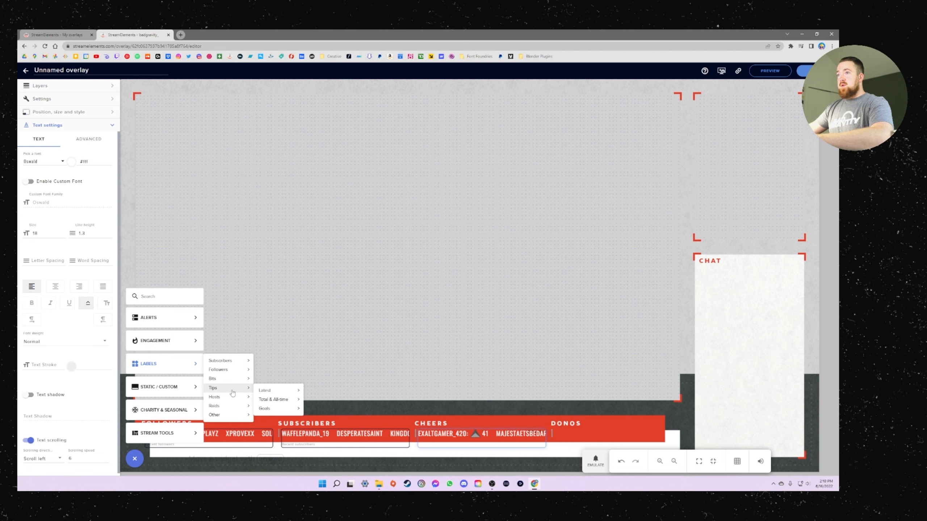
mouse_move(265, 391)
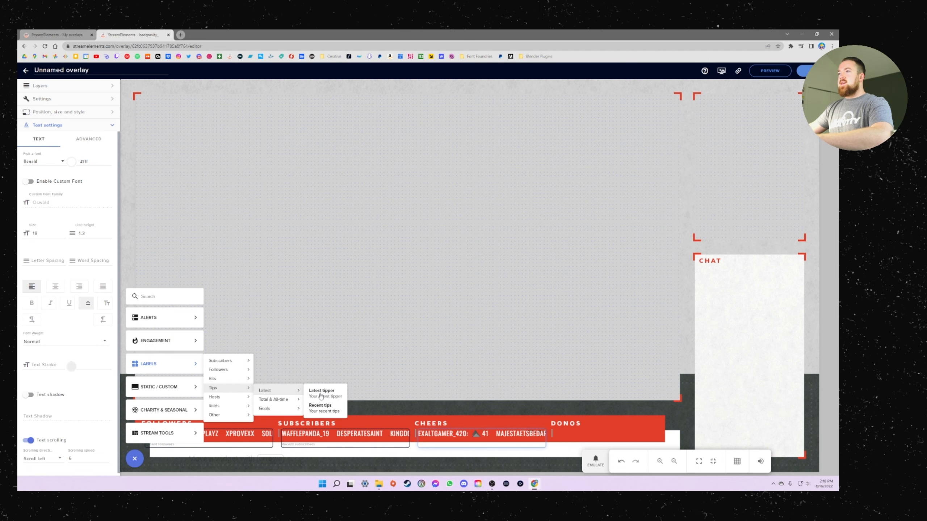
left_click(334, 412)
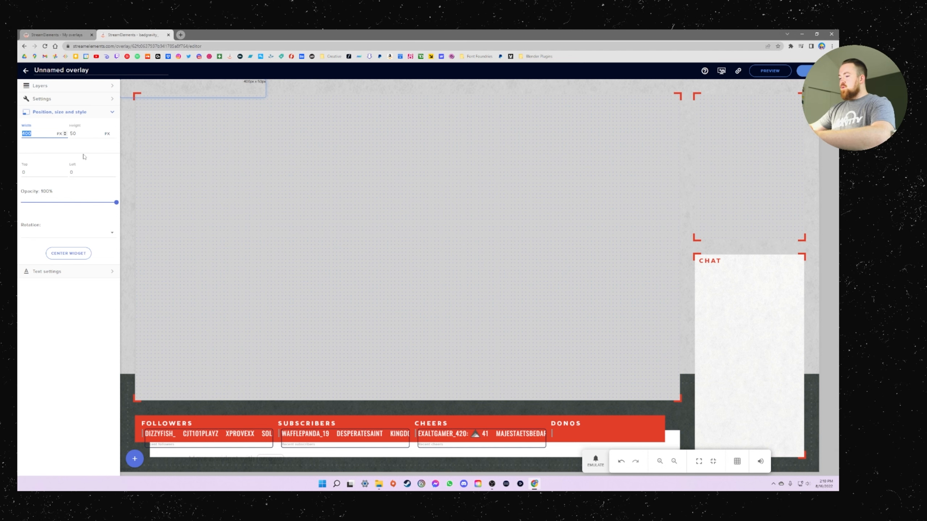
type("300")
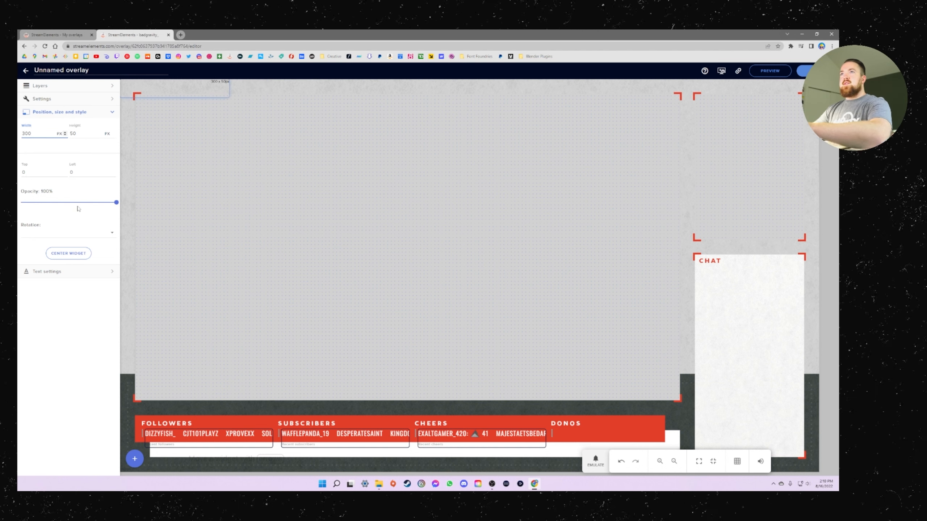
left_click(49, 271)
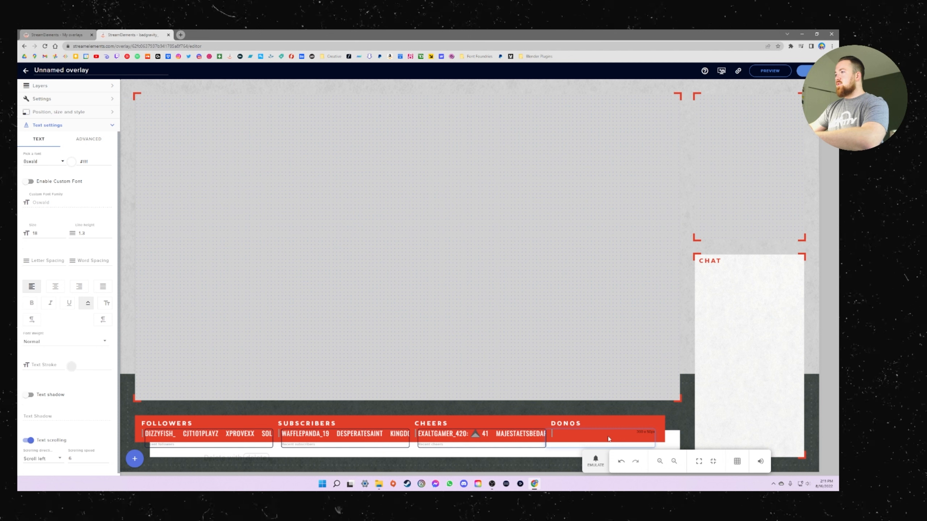
Emulate a tip event and align the tips label with the cursor line under the DONOS heading.
left_click(599, 463)
mouse_move(605, 366)
left_click(668, 367)
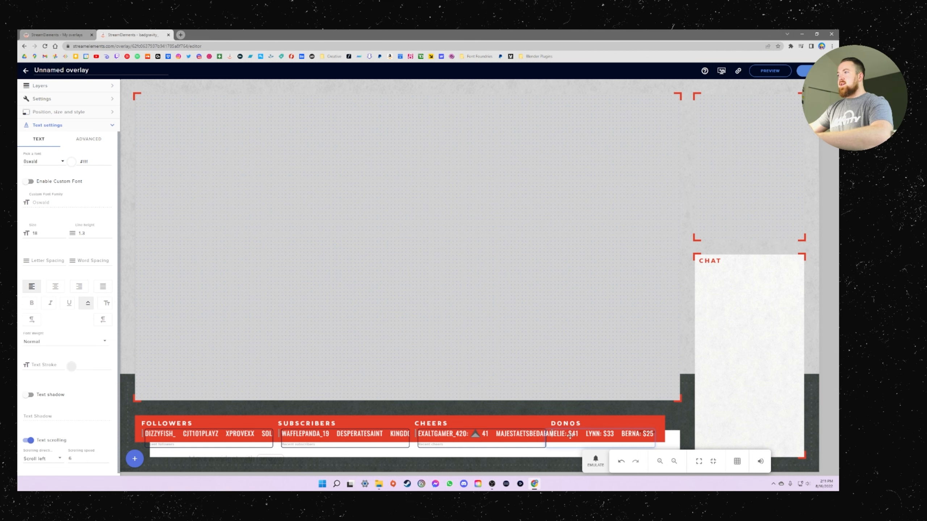
mouse_move(572, 432)
left_mouse_down()
mouse_move(585, 418)
mouse_move(574, 433)
left_mouse_up()
key("shift+Right")
key("shift+Right")
key("shift+Right")
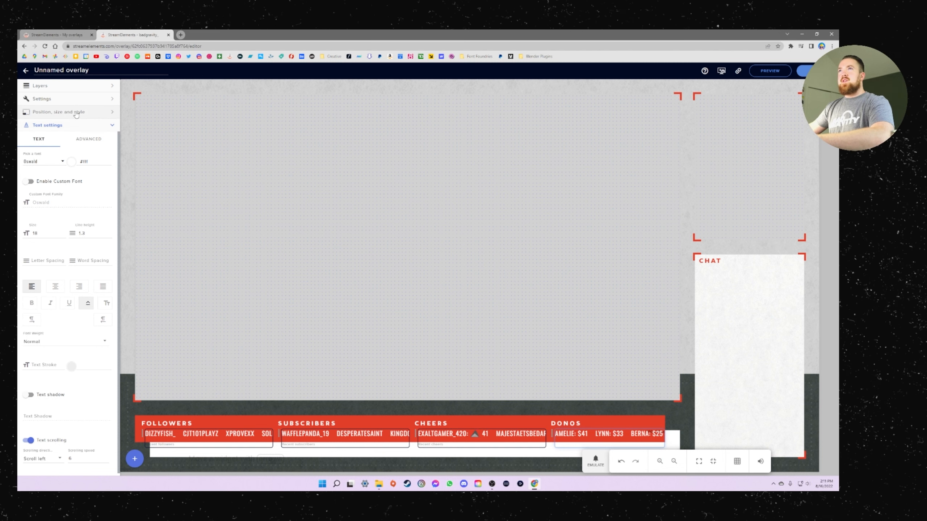
Set the tips label's width to 285 px.
left_click(59, 112)
double_click(27, 133)
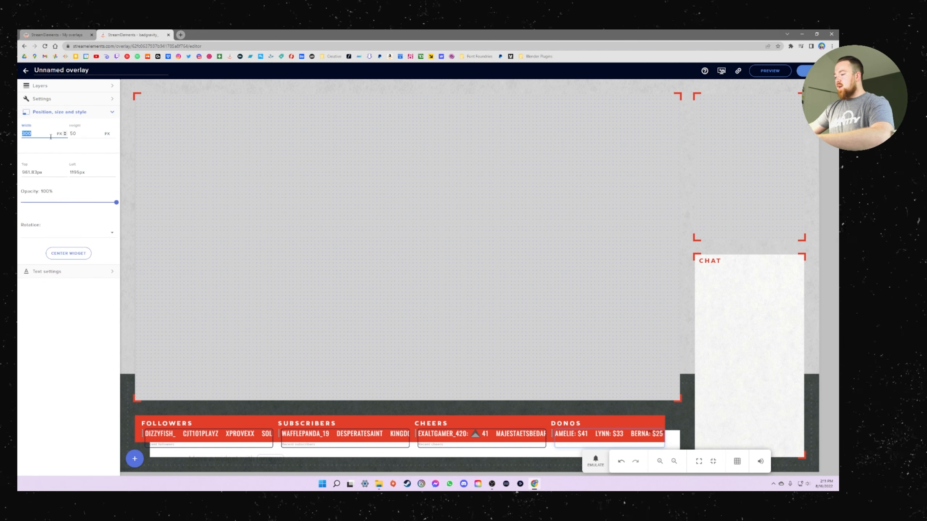
type("285")
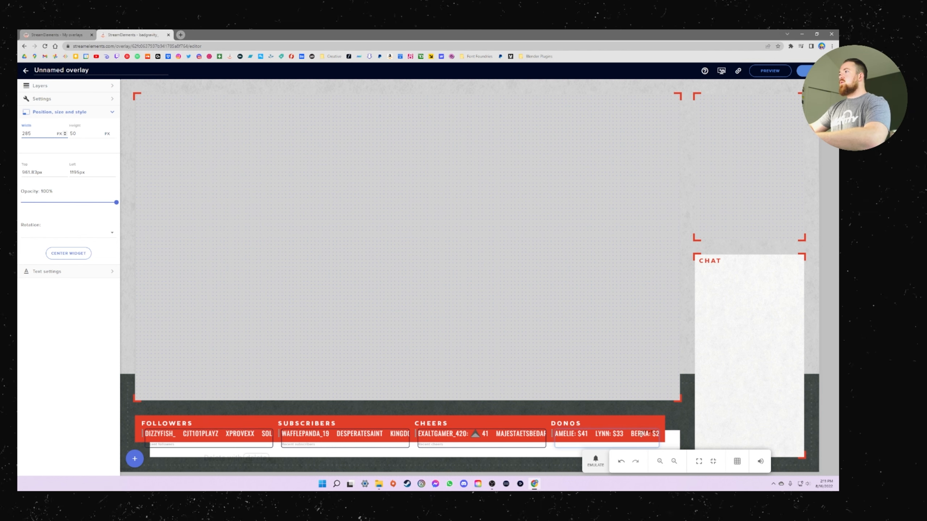
Add a stream chat widget to the overlay and place it inside the CHAT box.
left_click(134, 460)
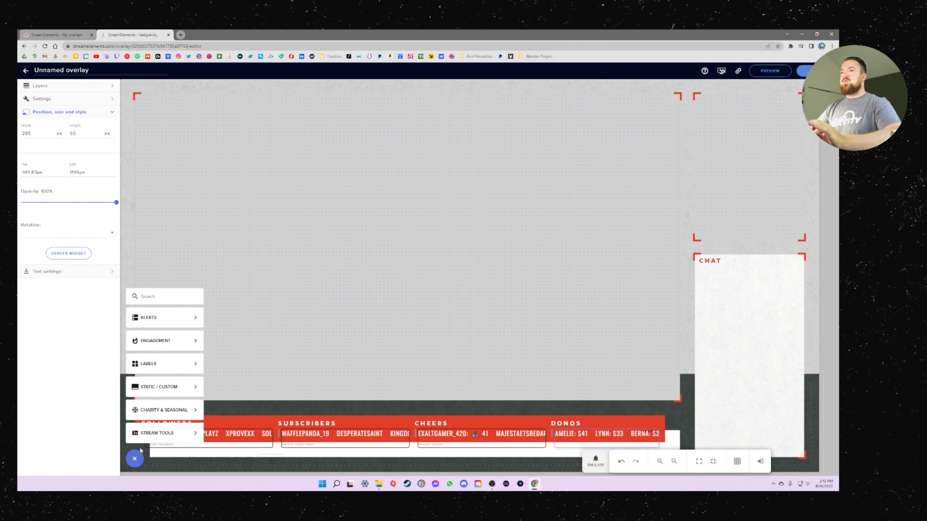
left_click(233, 433)
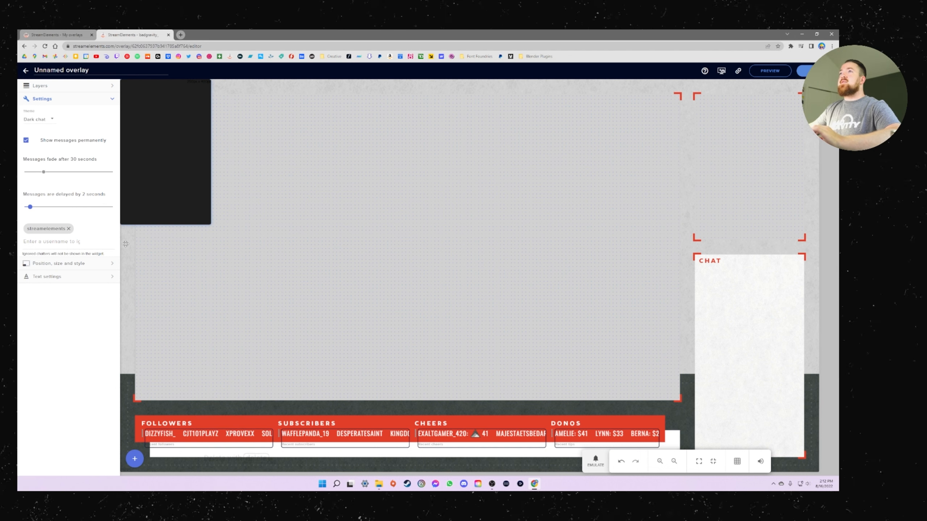
left_click_drag(124, 171, 744, 325)
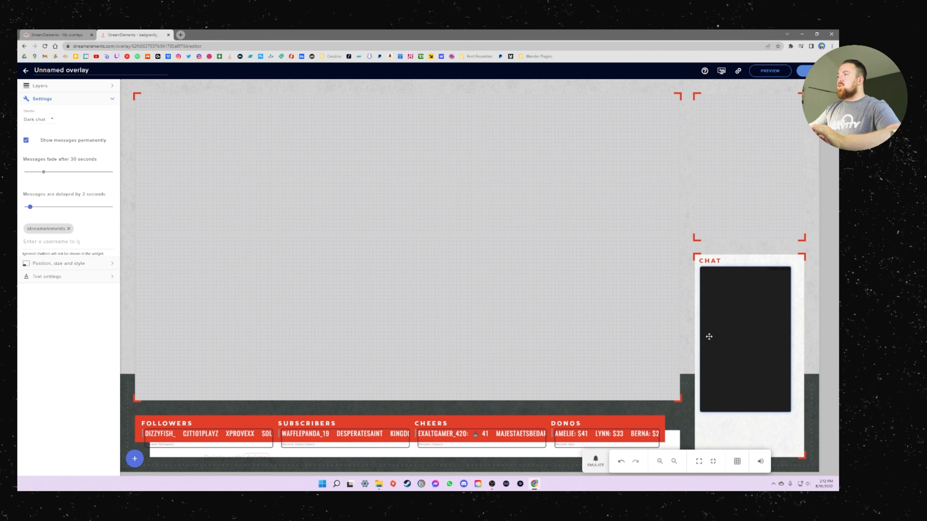
Move the floating canvas controls away from the CHAT box and enlarge the chat widget to fill the box.
left_click_drag(678, 449, 550, 449)
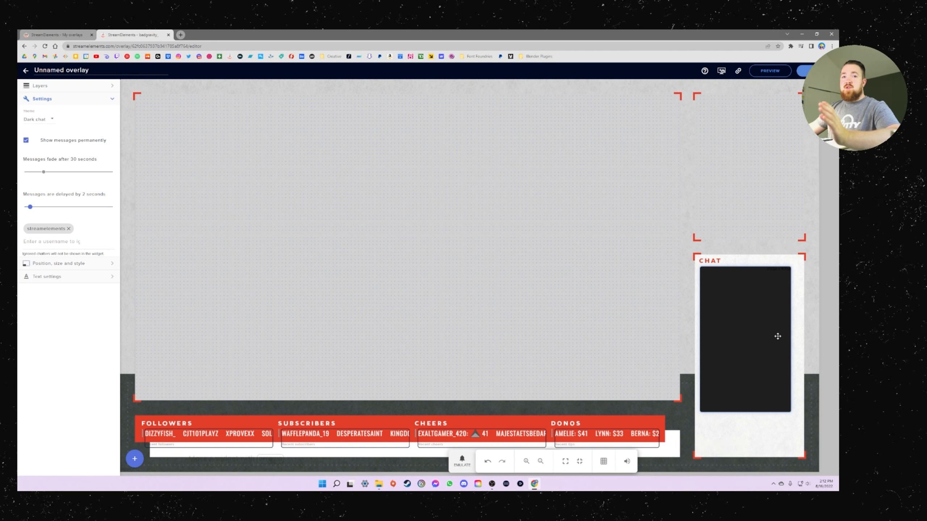
left_click_drag(791, 327, 801, 331)
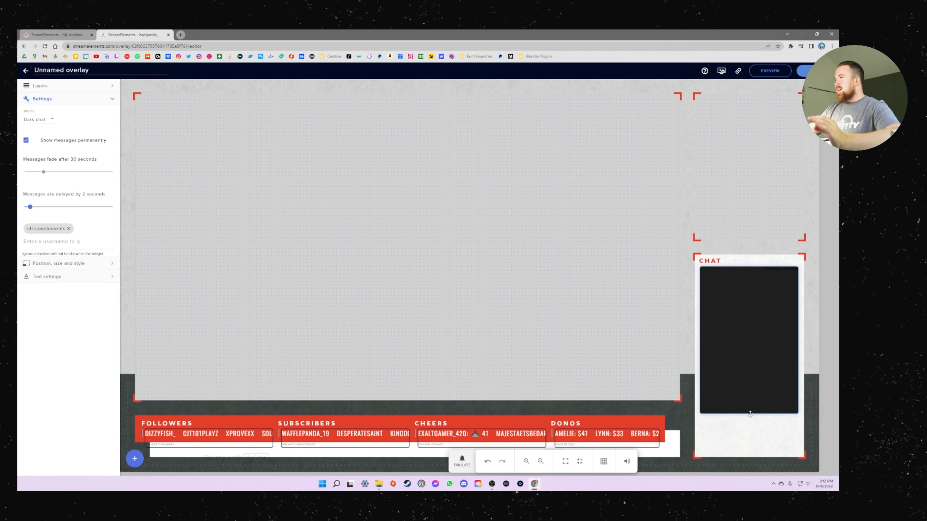
left_click_drag(750, 415, 746, 454)
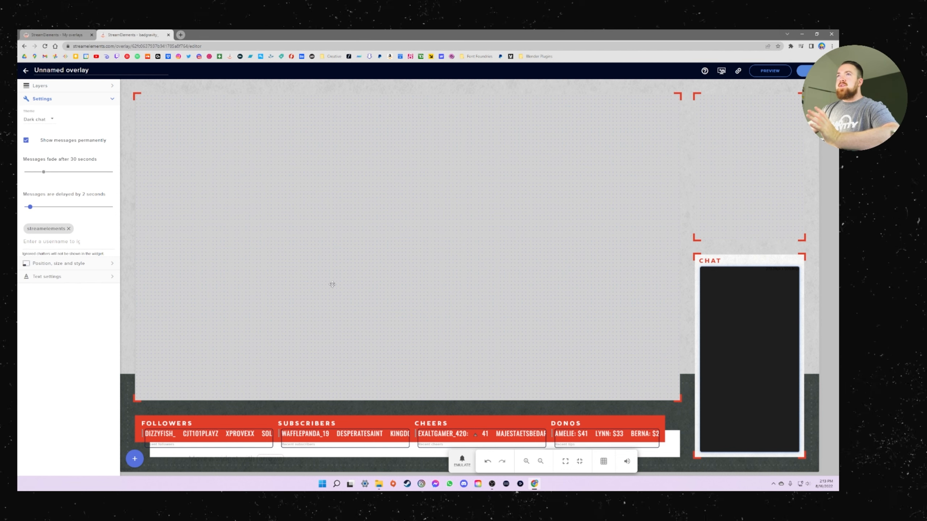
Change the chat widget's theme to Custom and set its text to Oswald, size 18.
left_click(41, 121)
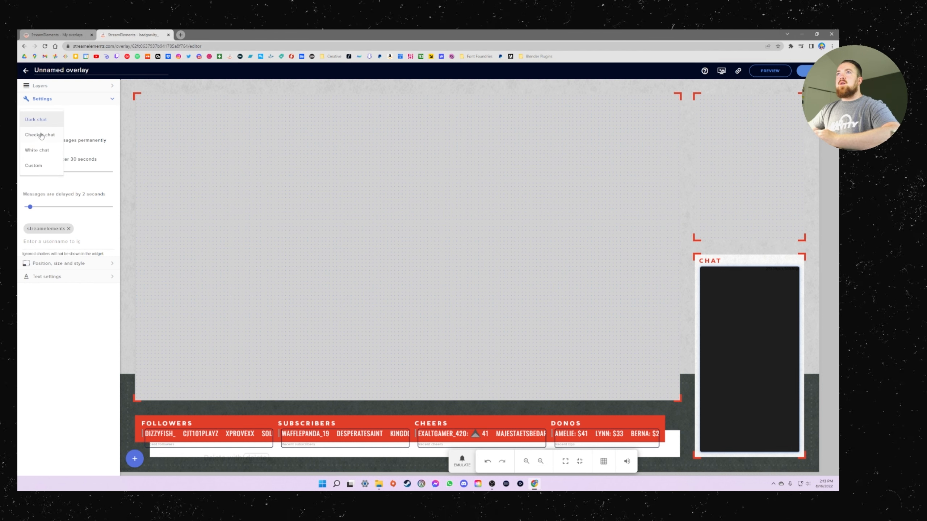
left_click(39, 167)
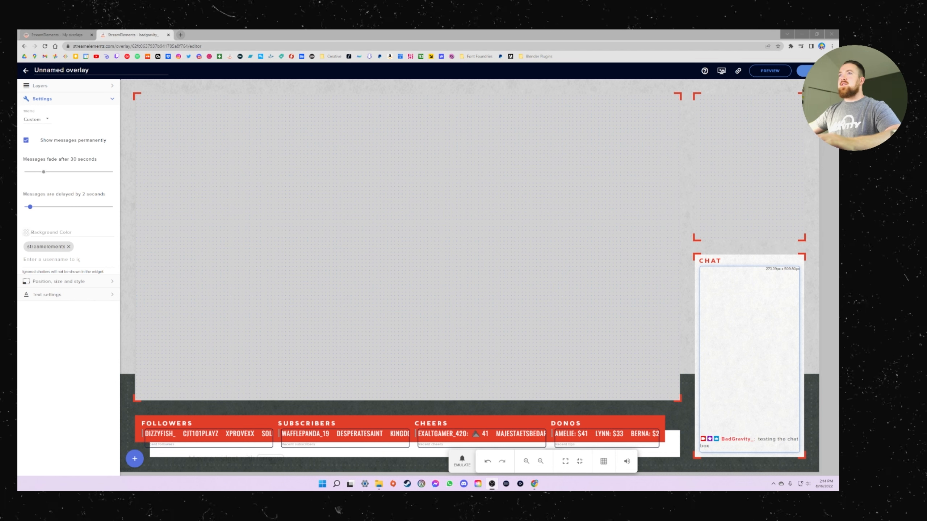
left_click(78, 297)
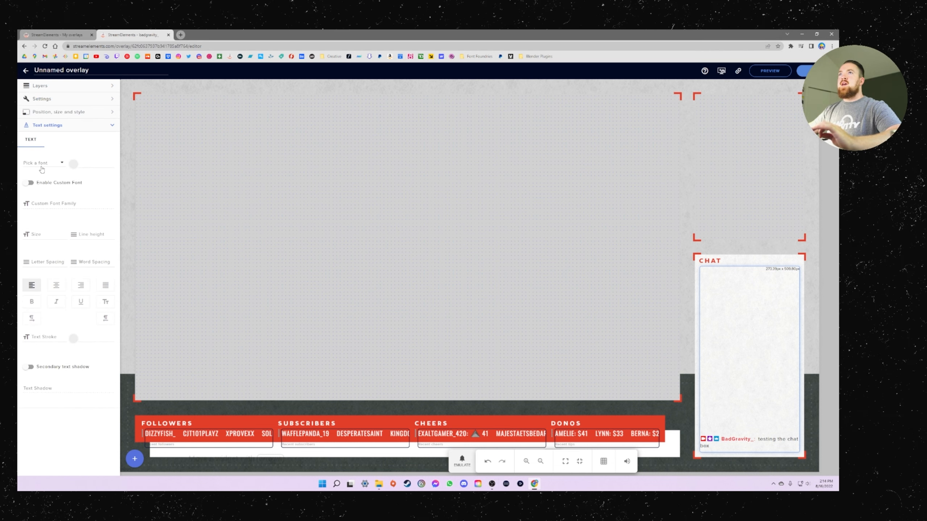
left_click(42, 163)
left_click(46, 174)
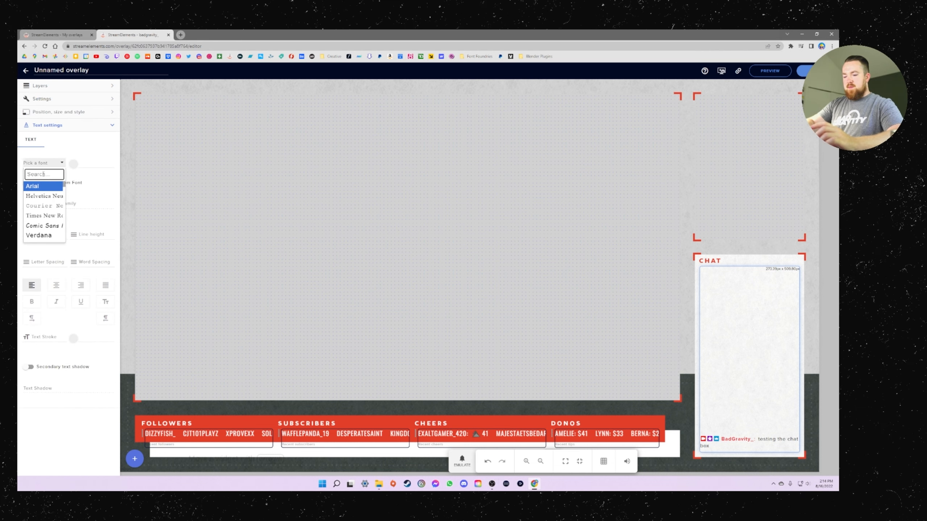
type("oswald")
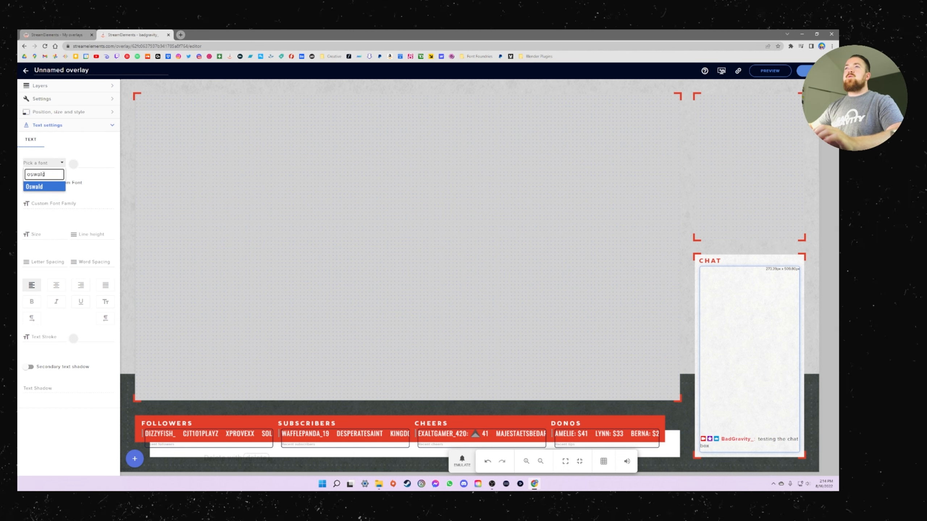
left_click(42, 187)
left_click(37, 234)
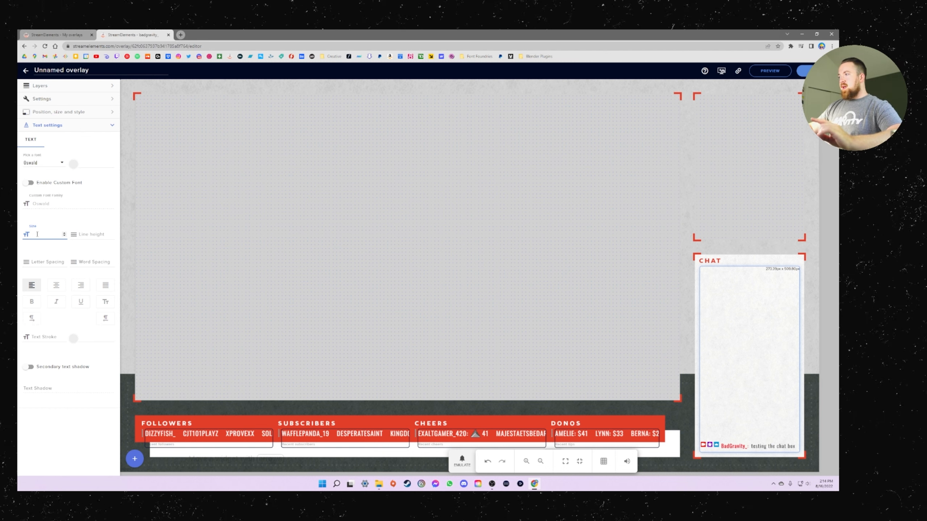
type("18")
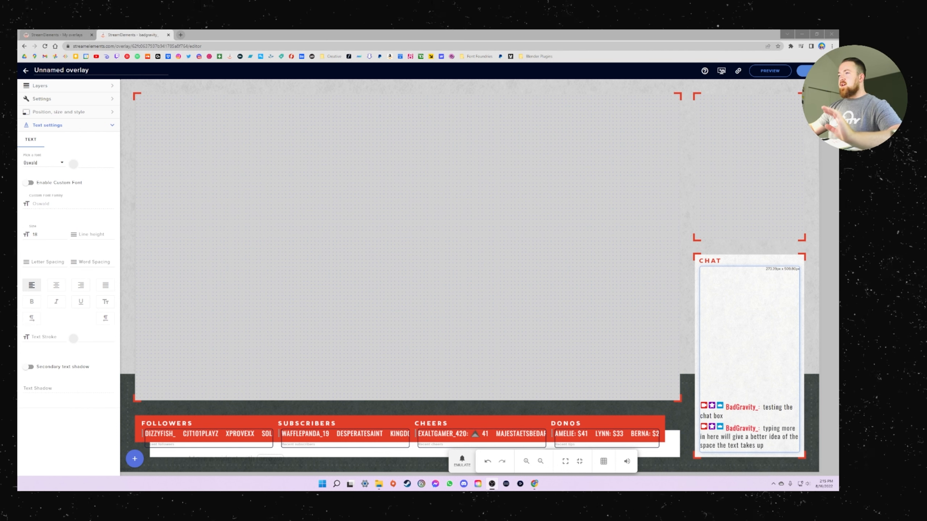
left_click(67, 316)
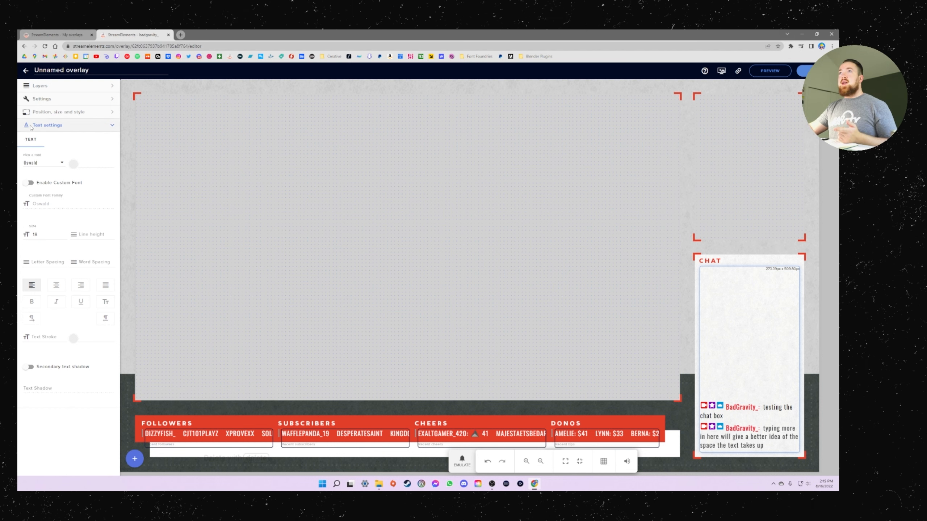
Name the overlay "MinMod Red: Main Display Scene".
left_click(137, 78)
key("ctrl+a")
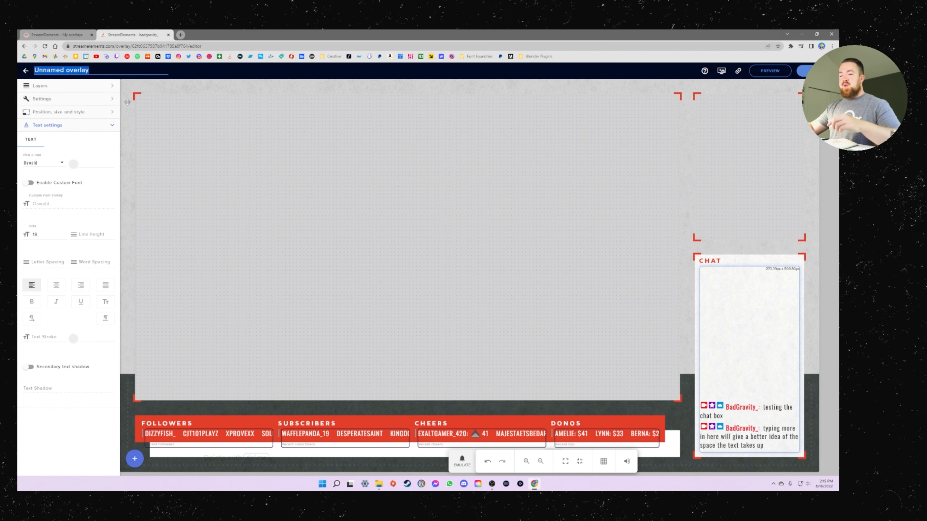
type("MinMod Red: Main Display Scene")
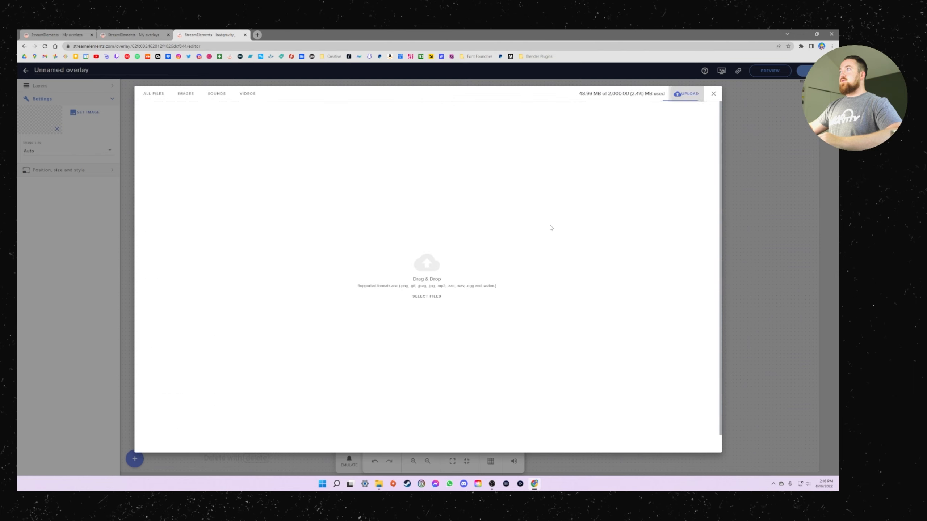
Upload the MinMod_Red_Just_Chatting image and use it as the new overlay's background.
left_click(427, 296)
left_click(165, 93)
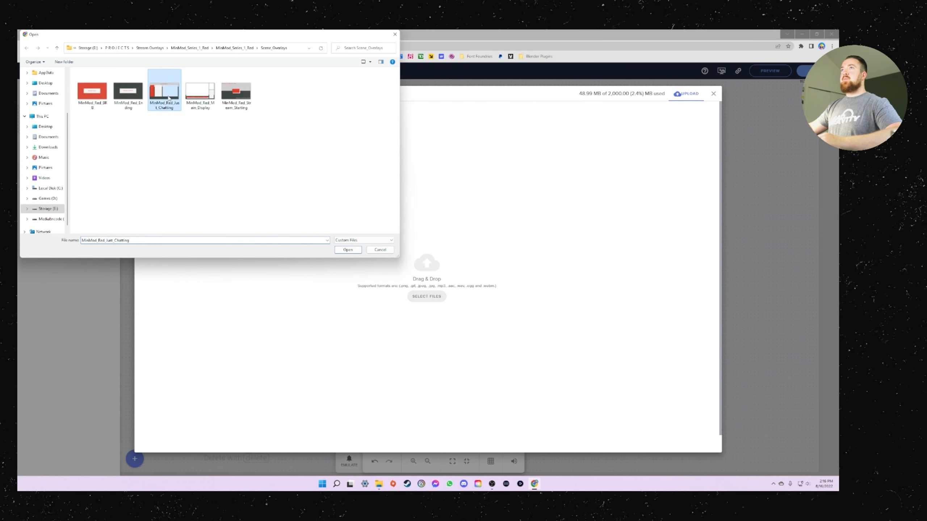
left_click(347, 250)
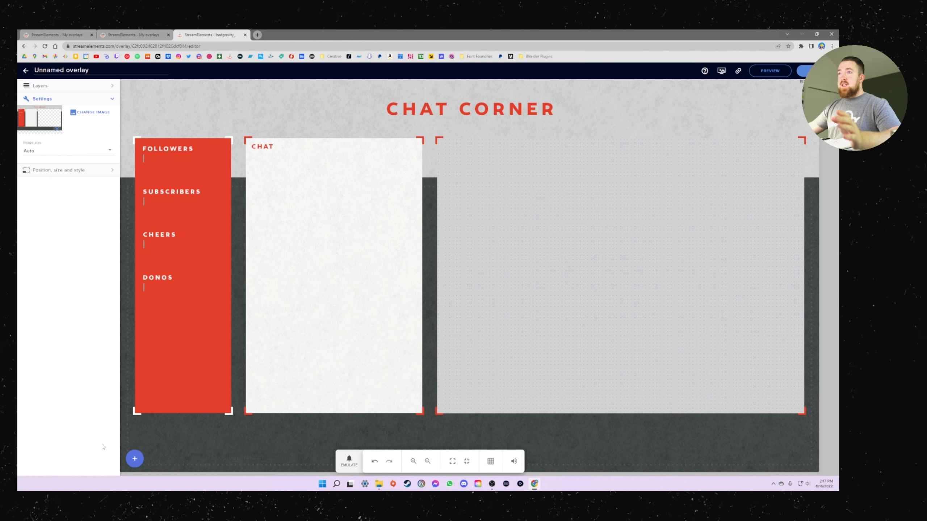
Add a Recent followers label, reduce its number of visible items and place it under the FOLLOWERS heading.
left_click(135, 459)
mouse_move(182, 370)
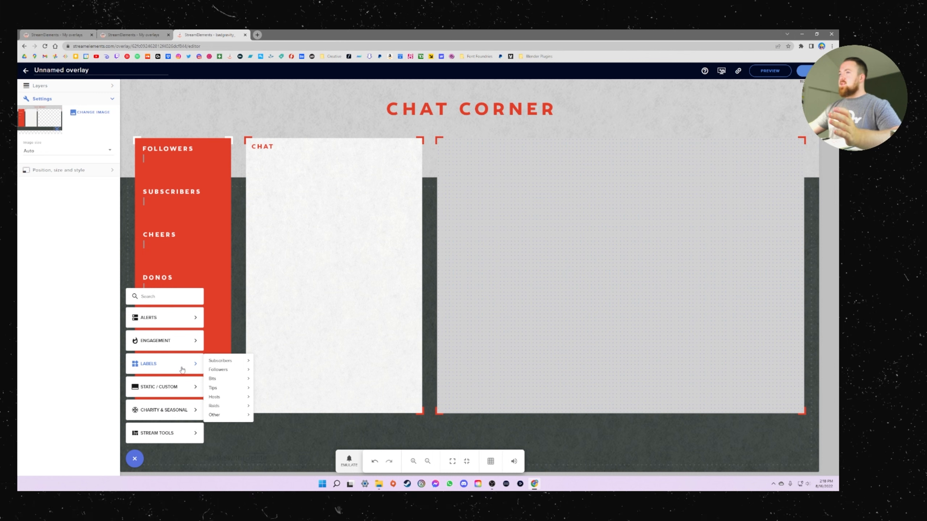
mouse_move(226, 370)
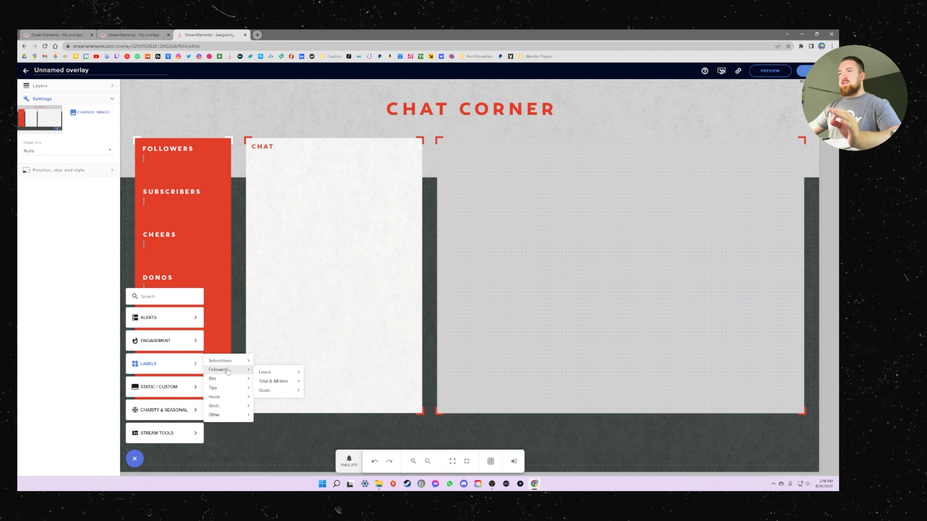
mouse_move(288, 373)
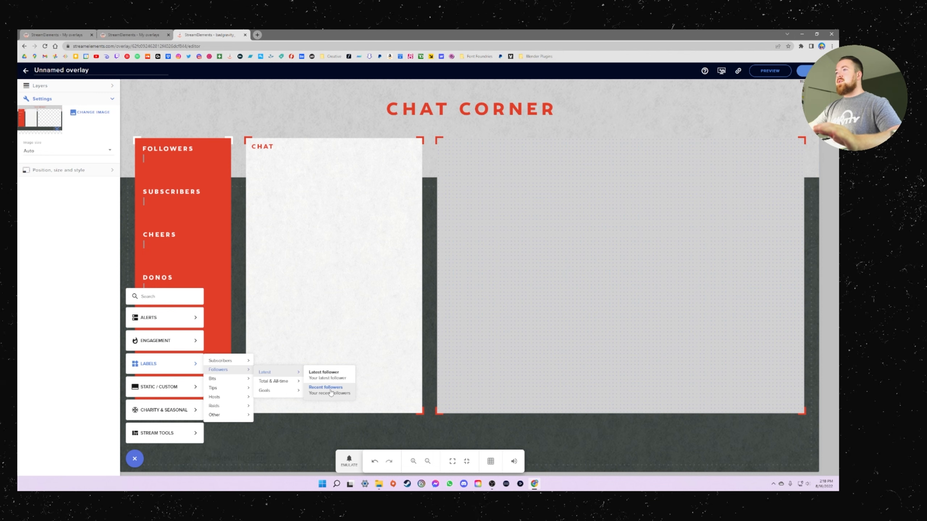
left_click(330, 389)
left_click_drag(102, 150, 37, 149)
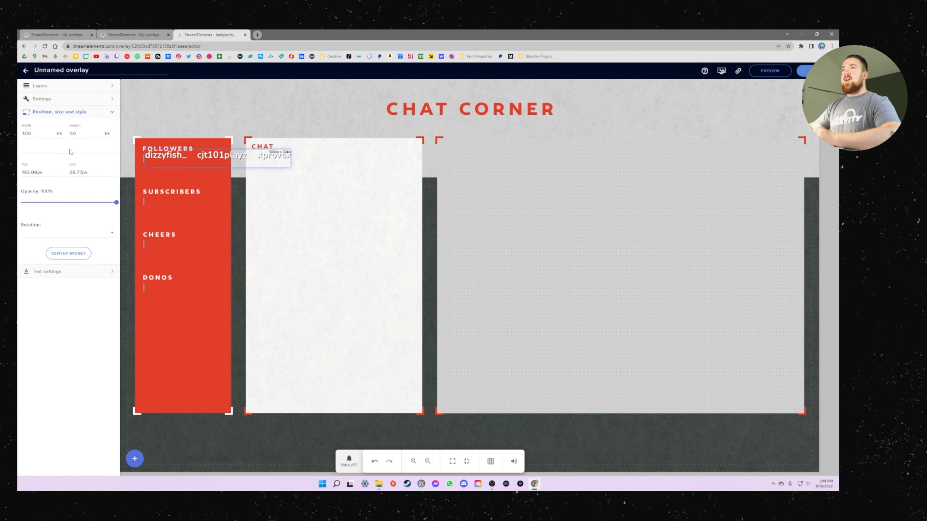
left_click_drag(160, 155, 162, 159)
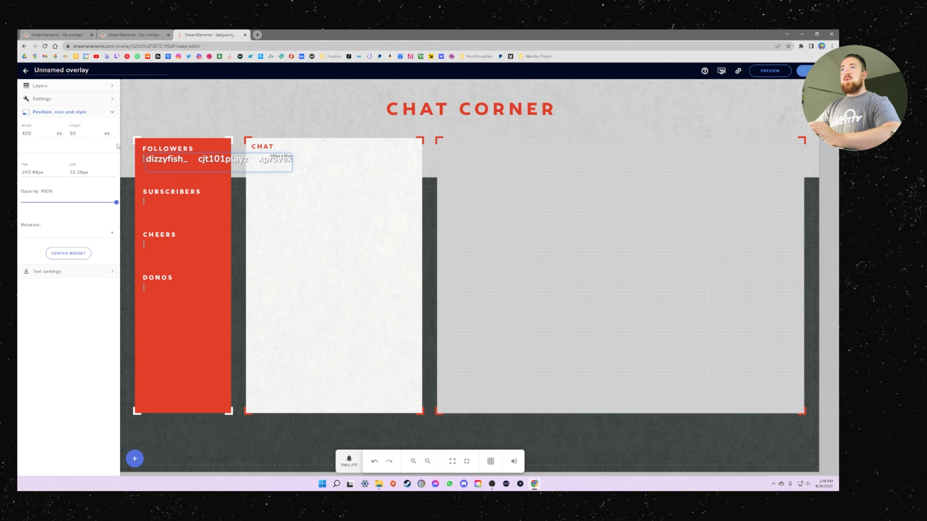
Set the followers label's width to 220 px so it fits inside the red column.
left_click(33, 134)
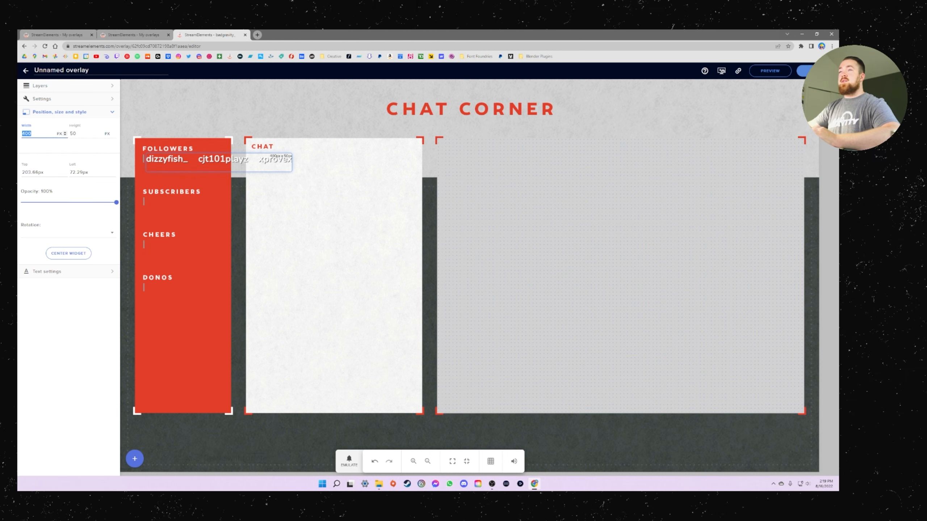
type("200")
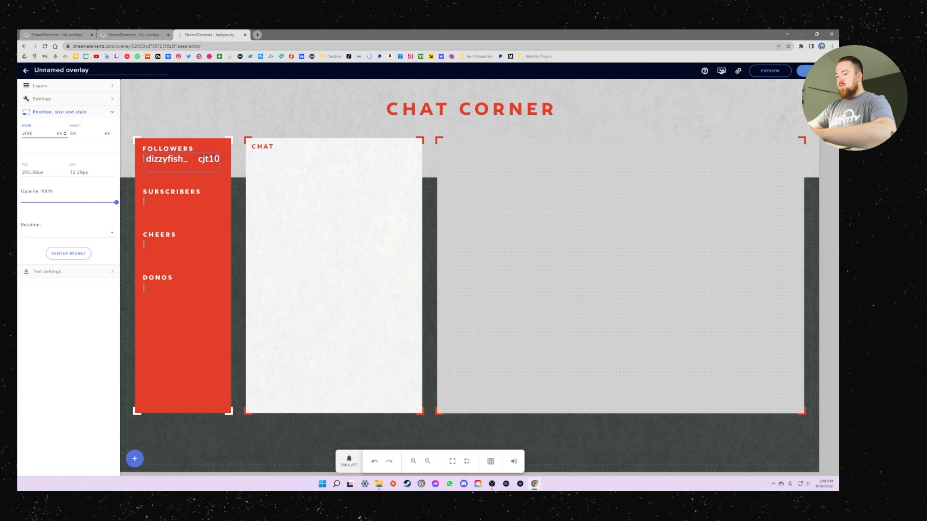
key("BackSpace")
key("BackSpace")
type("50")
key("BackSpace")
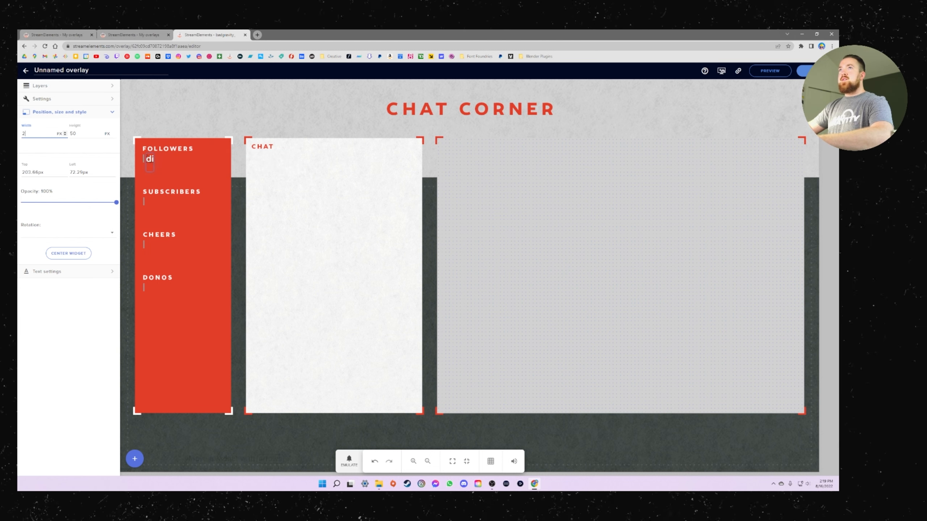
type("20")
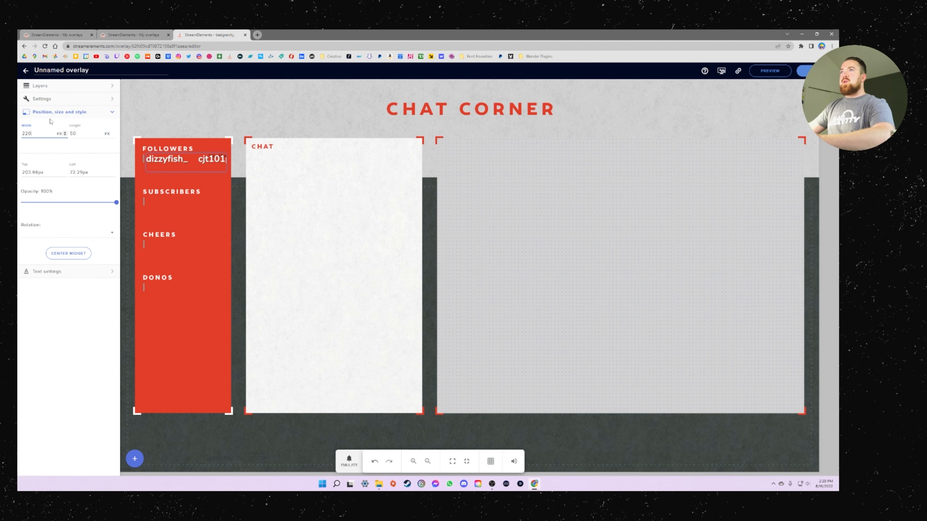
Format the followers label in Oswald, size 18, all uppercase, without bold or text shadow.
left_click(47, 271)
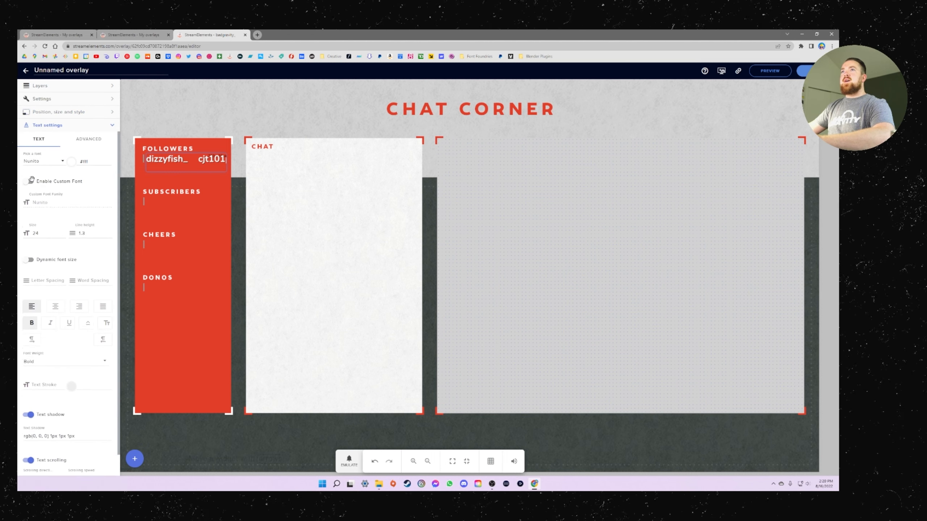
left_click(42, 161)
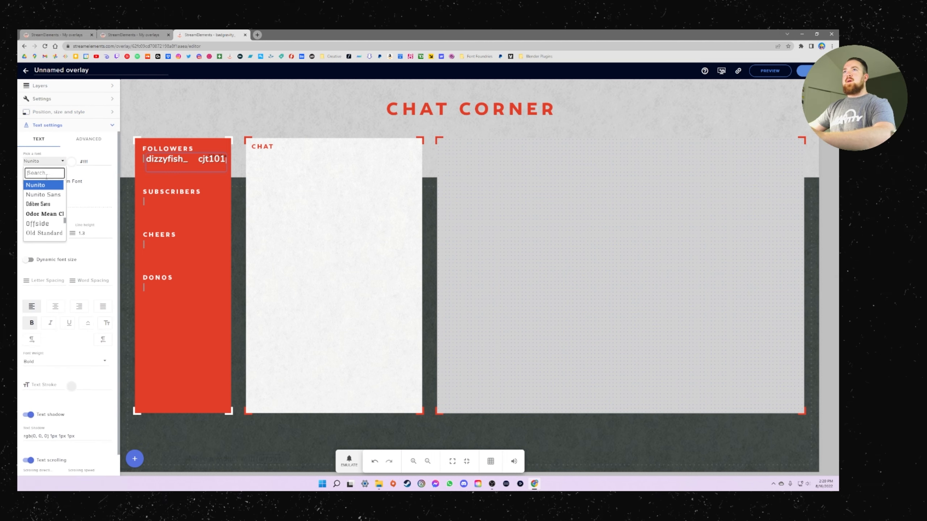
scroll(44, 179, "down", 1)
scroll(43, 178, "down", 5)
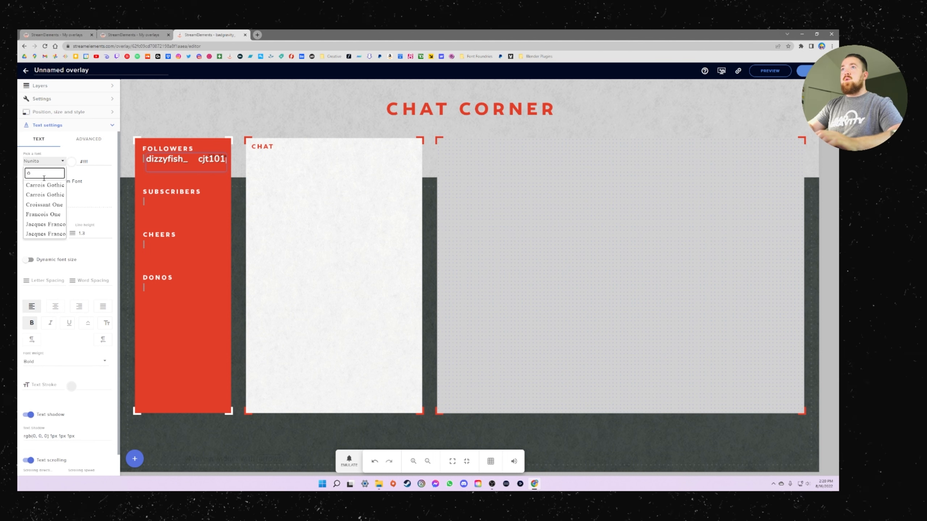
left_click_drag(41, 234, 21, 234)
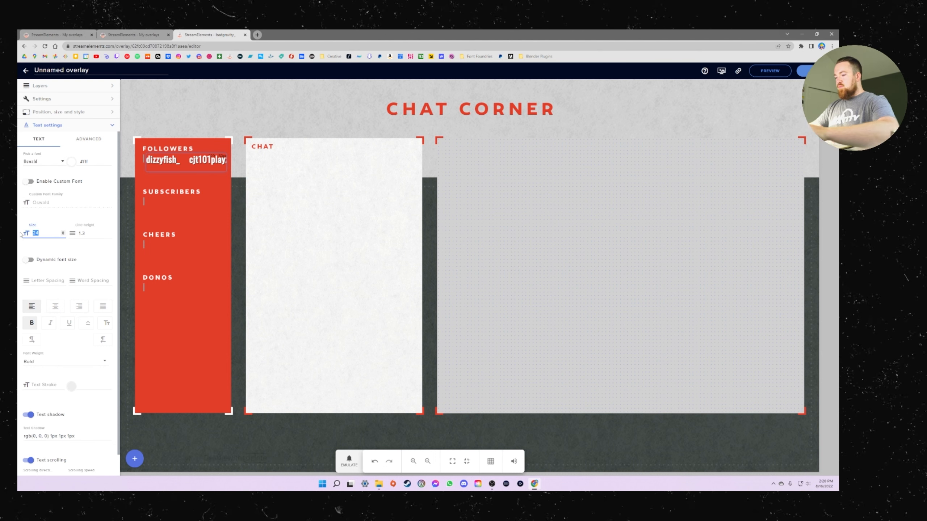
type("18")
left_click(32, 322)
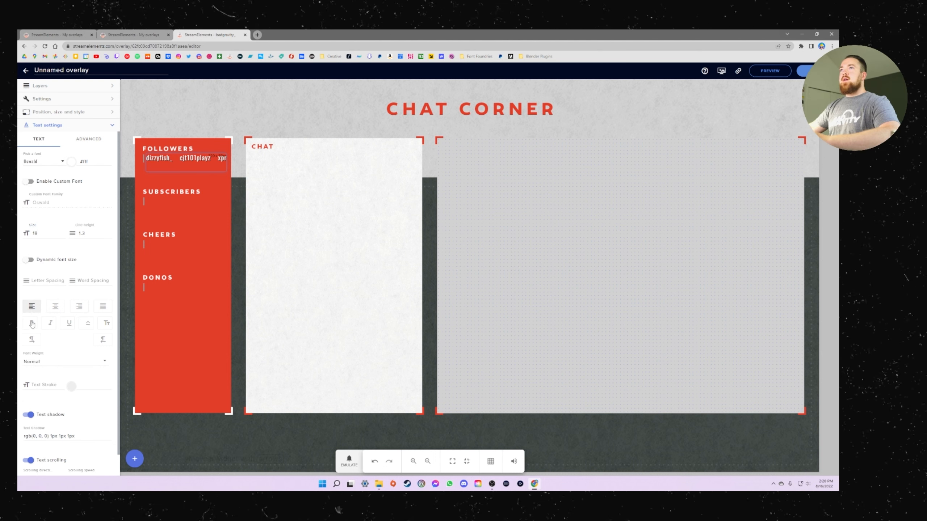
left_click(88, 324)
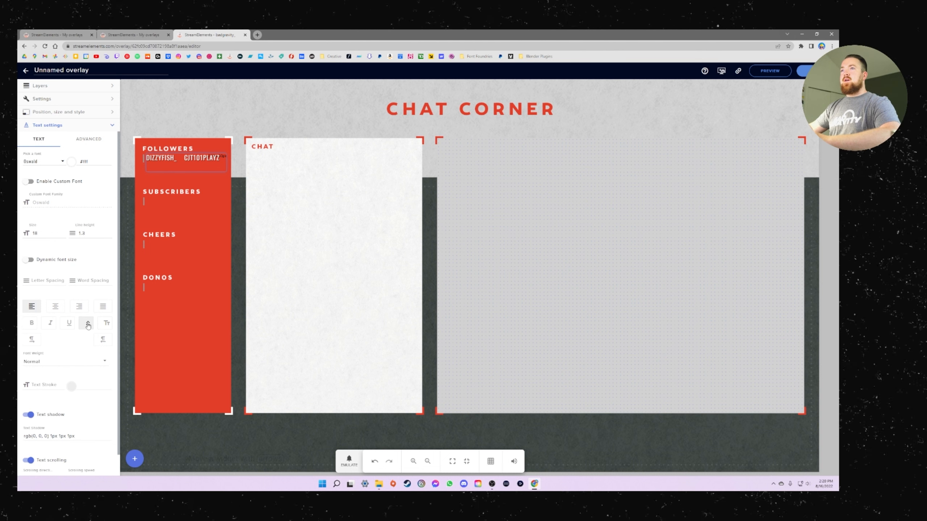
left_click(29, 415)
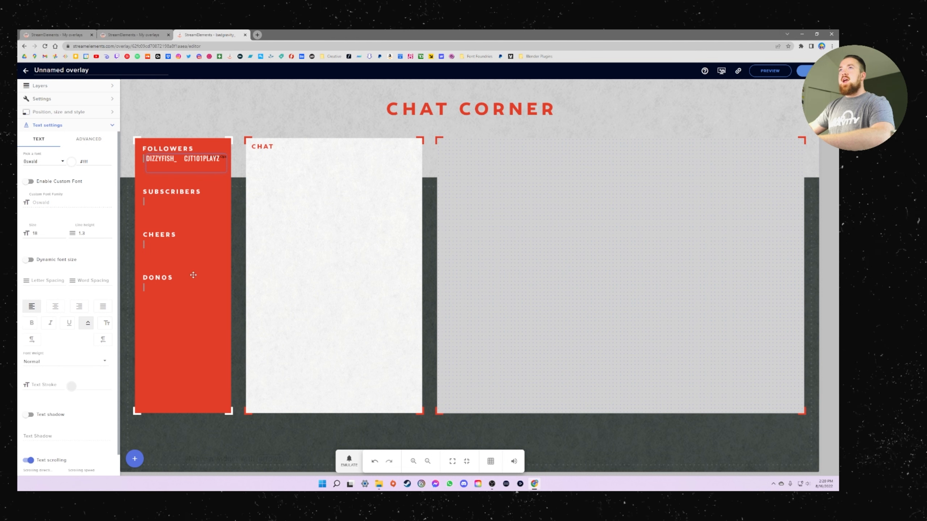
Add a Recent subscribers label with fewer visible items, styled in uppercase Oswald size 18 without bold or shadow.
left_click(135, 459)
mouse_move(170, 361)
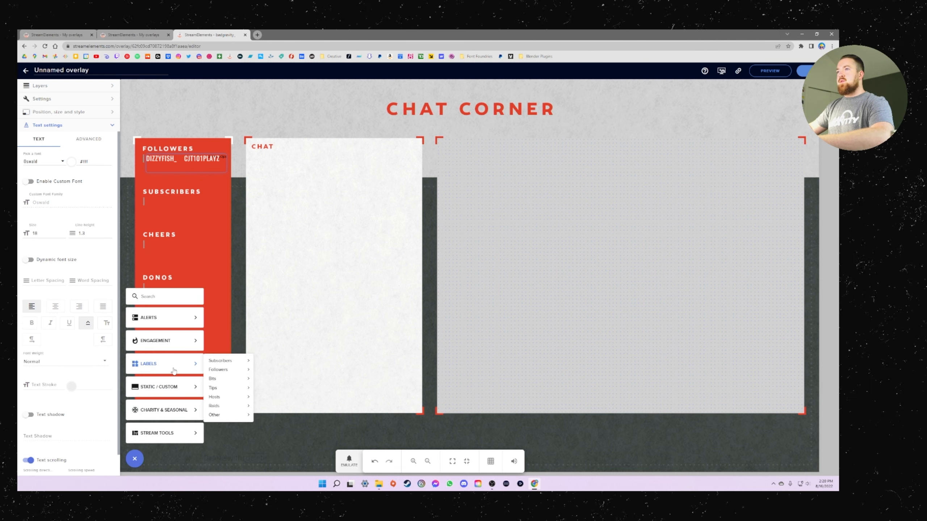
mouse_move(239, 362)
mouse_move(270, 362)
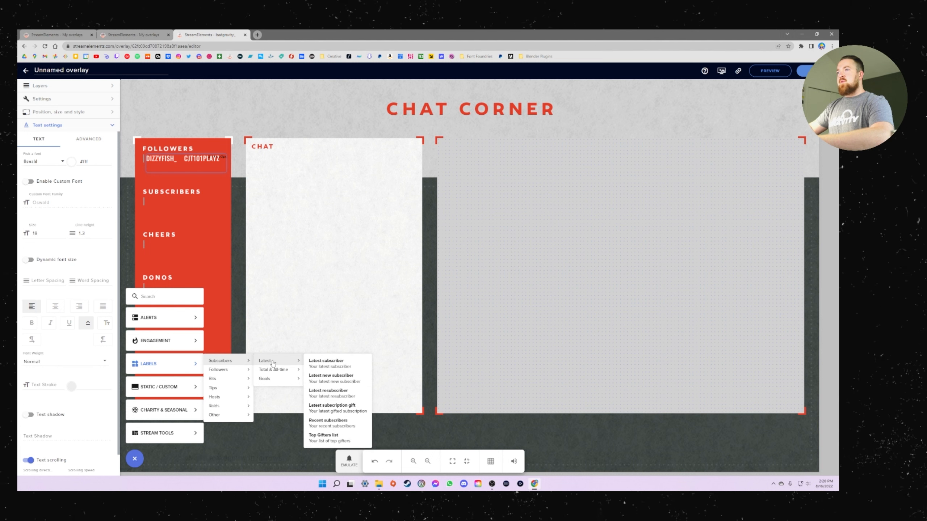
left_click(328, 421)
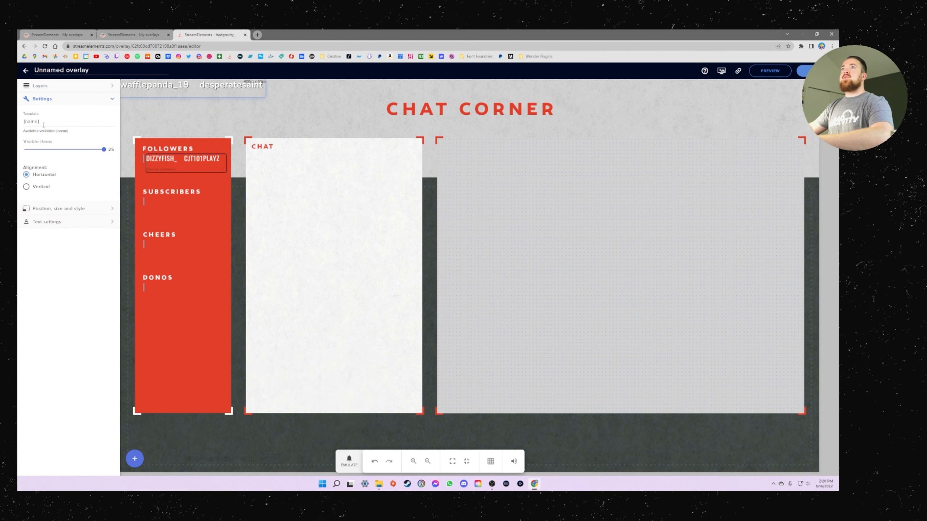
left_click_drag(104, 149, 42, 150)
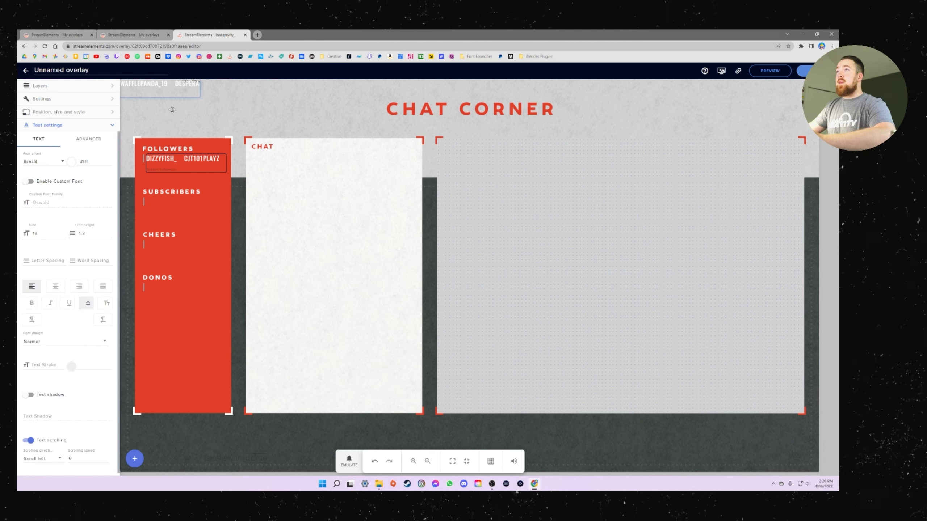
Move the subscribers label under the SUBSCRIBERS heading, aligned with the followers label above.
left_click_drag(170, 86, 193, 182)
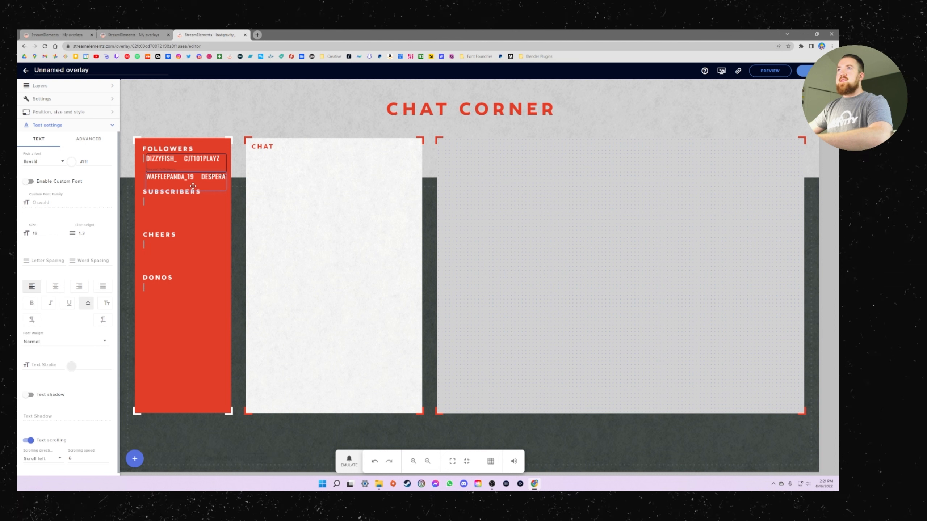
key("Down")
key("Down")
key("Down")
key("Down")
key("Down")
key("Down")
key("Down")
key("Down")
key("Down")
key("Down")
key("Down")
key("Down")
key("Down")
key("Down")
key("Down")
key("Down")
key("Down")
key("Down")
key("Down")
key("Down")
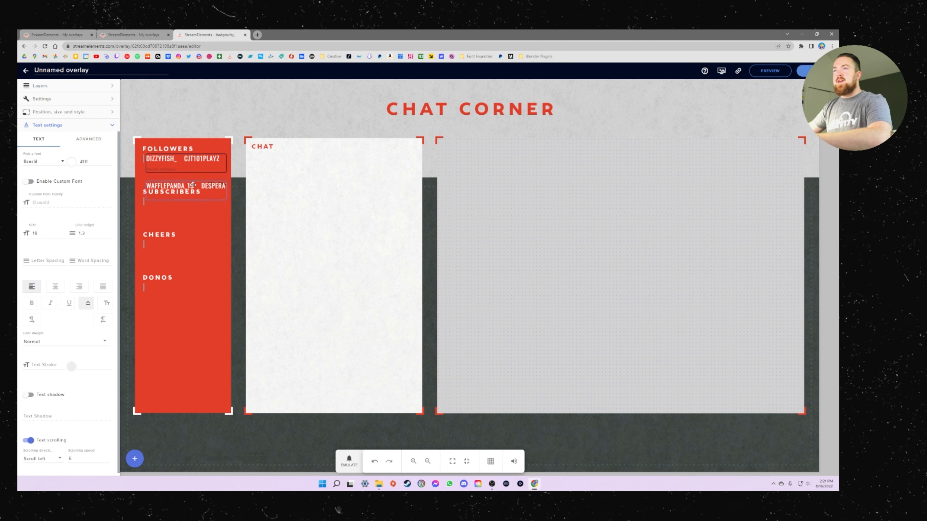
key("Down")
key("Down")
key("Down")
key("Down")
key("Down")
key("Down")
key("Down")
key("Down")
key("Down")
key("Down")
key("Down")
key("Down")
key("Down")
key("Down")
key("Down")
key("Down")
key("Down")
key("Down")
key("Down")
key("Down")
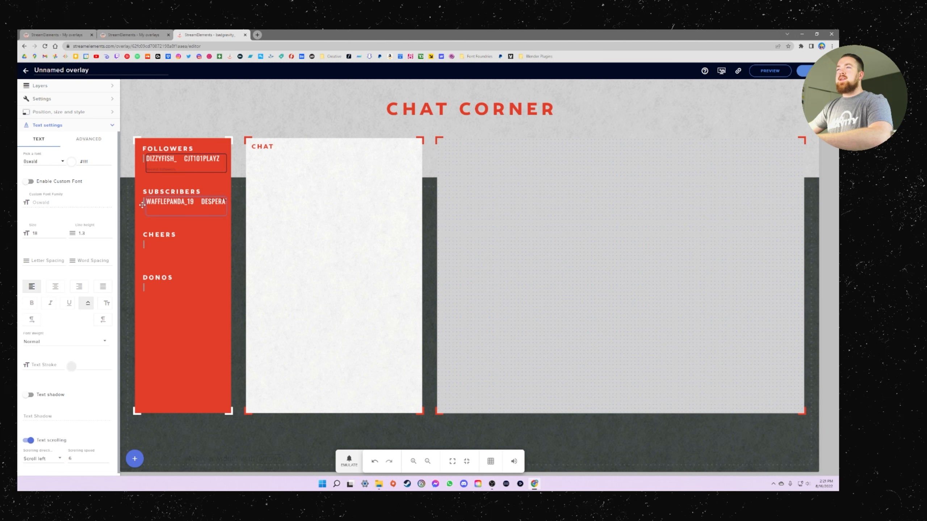
Add a recent cheers label styled in uppercase Oswald size 18 without shadow and place it under the CHEERS heading.
left_click(134, 459)
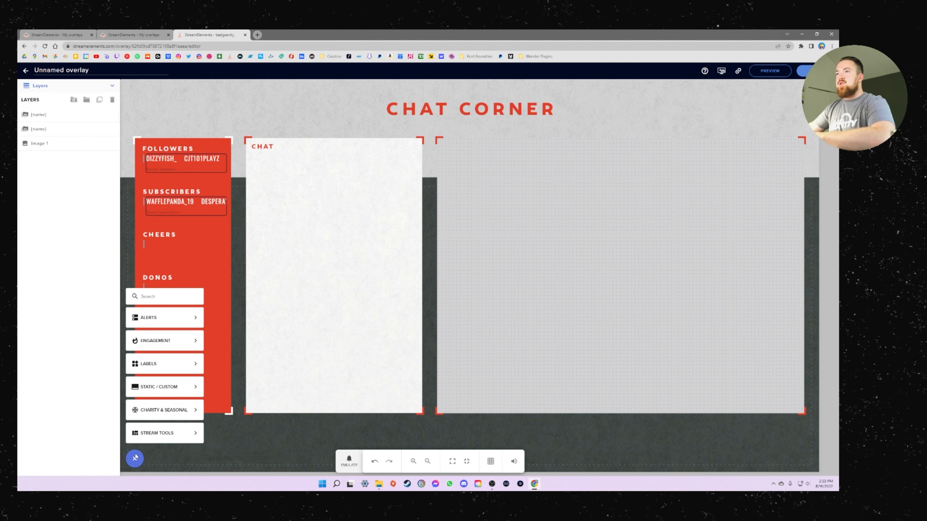
mouse_move(171, 371)
mouse_move(232, 380)
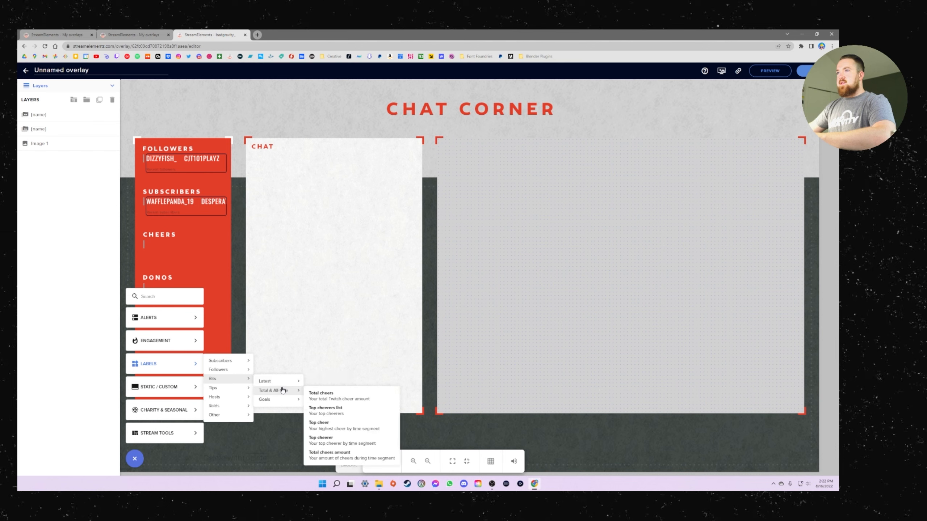
left_click(322, 383)
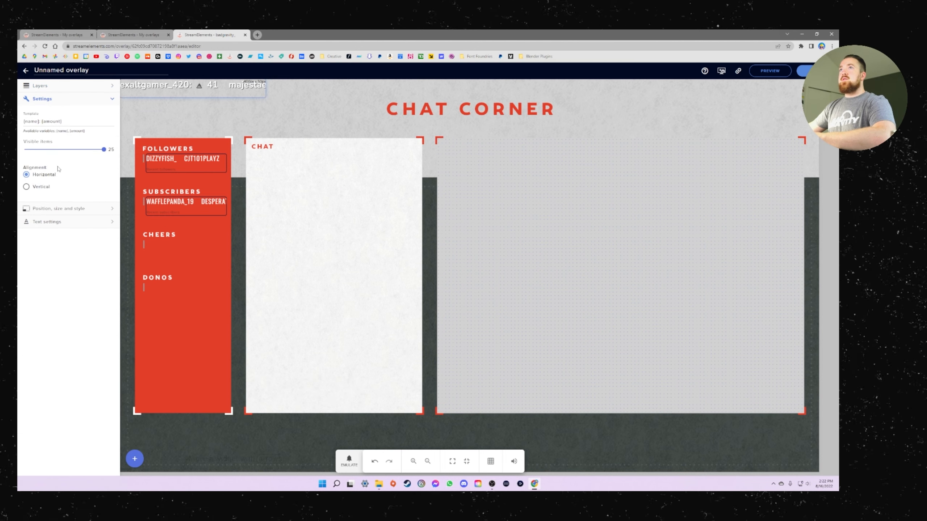
left_click_drag(172, 225, 165, 245)
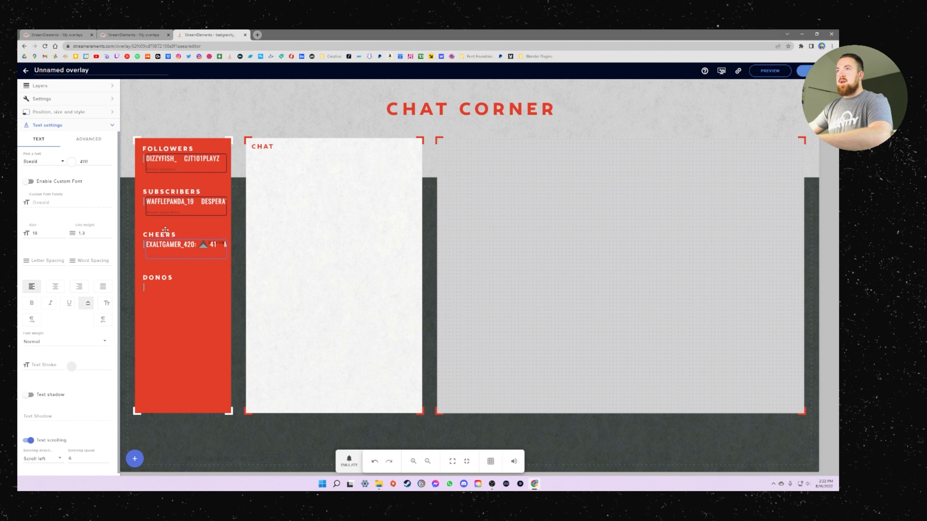
Add a Recent tips label styled in uppercase Oswald size 18 without shadow and place it under the DONOS heading.
left_click(135, 459)
mouse_move(182, 364)
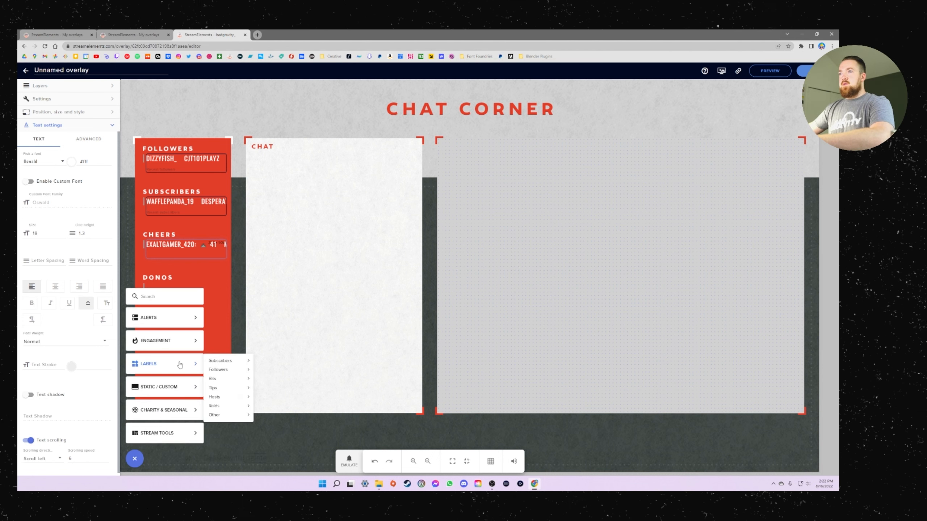
mouse_move(229, 389)
mouse_move(277, 391)
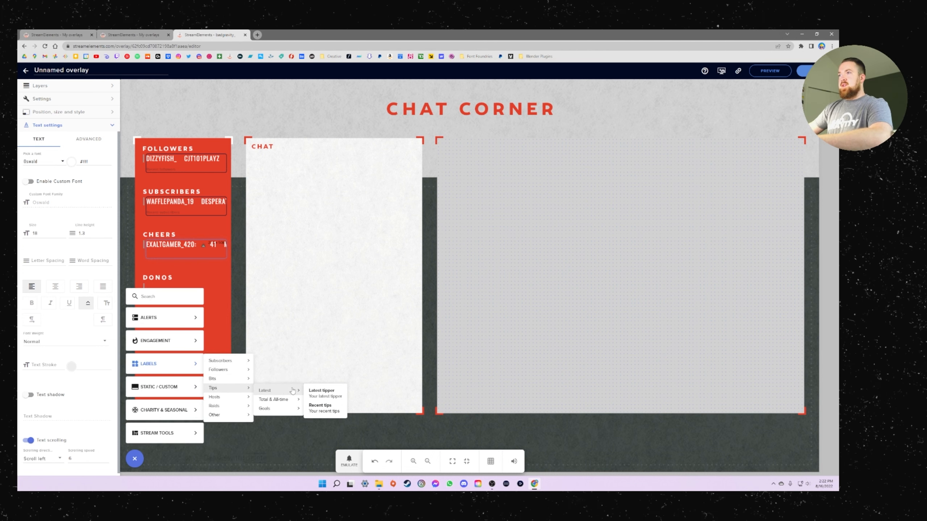
left_click(318, 403)
left_click_drag(198, 259, 198, 269)
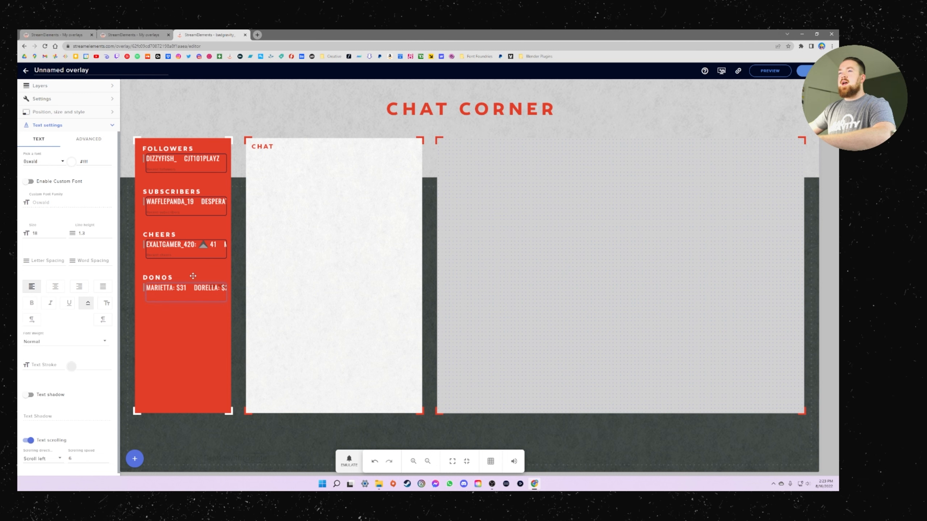
Add the stream's chat widget and place it just below the CHAT heading in the white box.
left_click(135, 458)
mouse_move(150, 441)
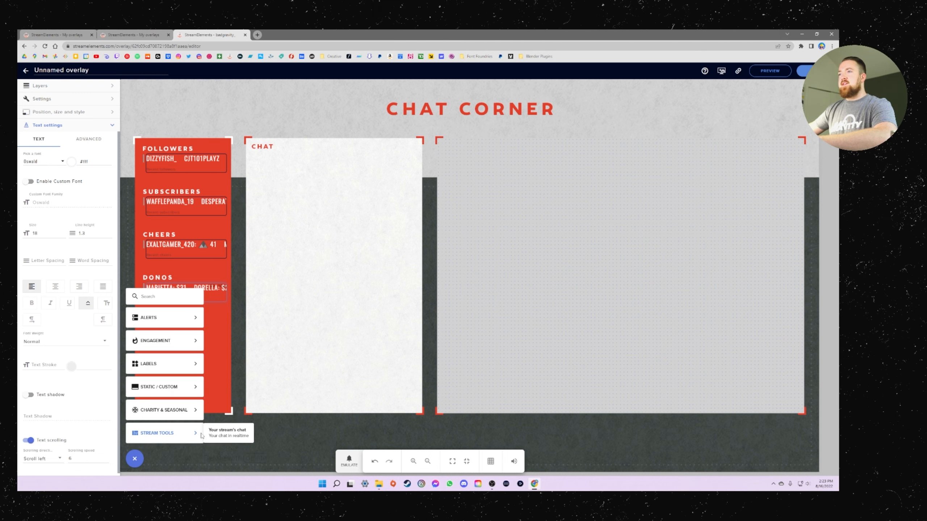
left_click(231, 435)
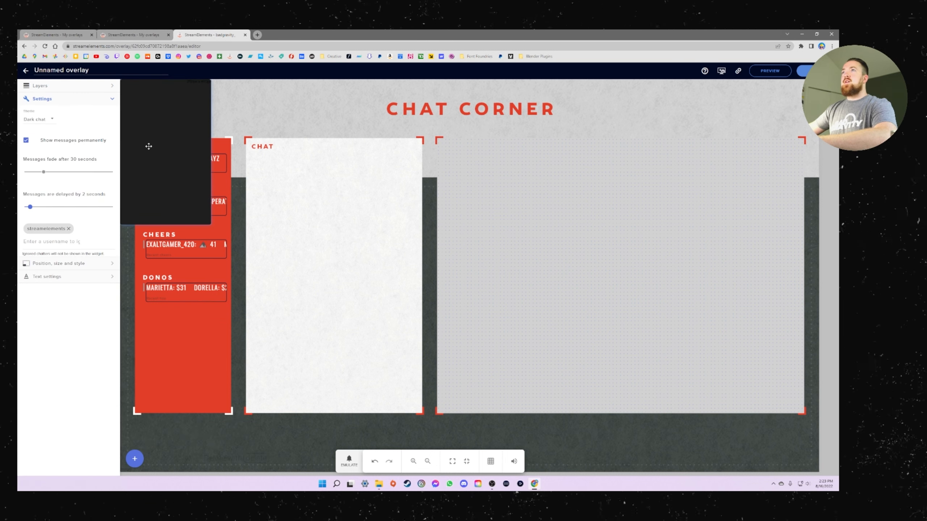
left_click_drag(147, 146, 286, 219)
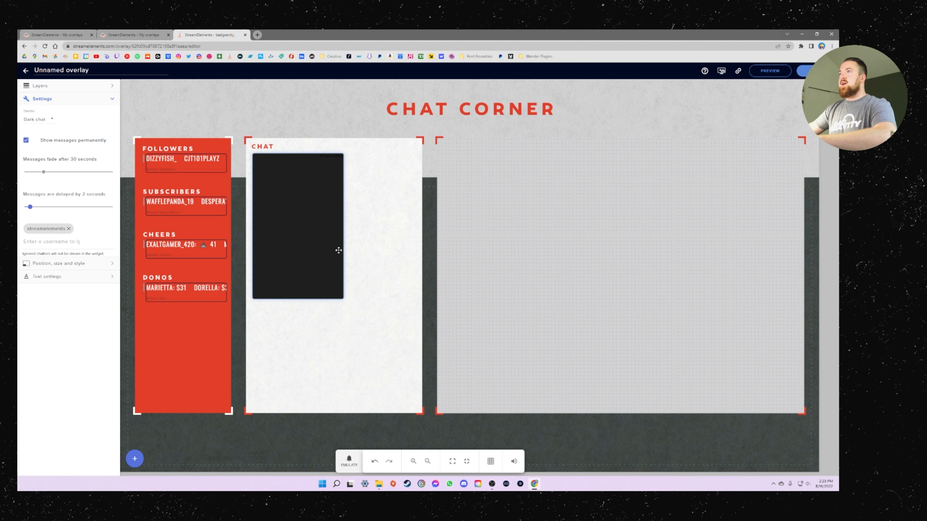
Enlarge the chat widget to fill the CHAT box and set its theme to Custom.
left_click_drag(343, 244, 414, 247)
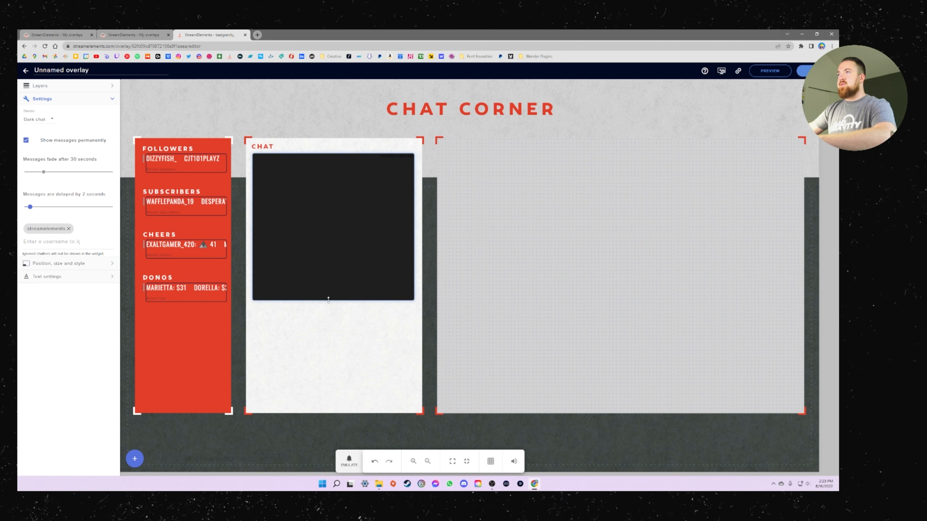
left_click_drag(328, 301, 337, 409)
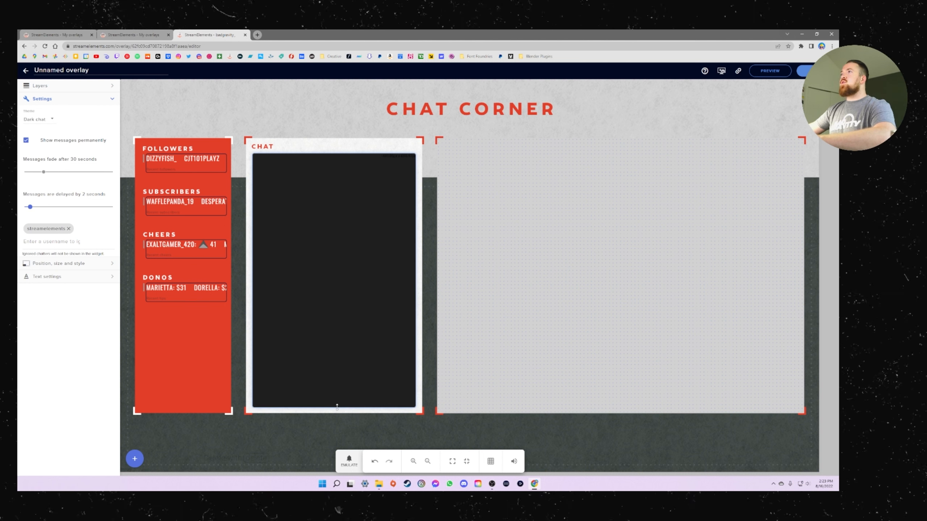
left_click(36, 121)
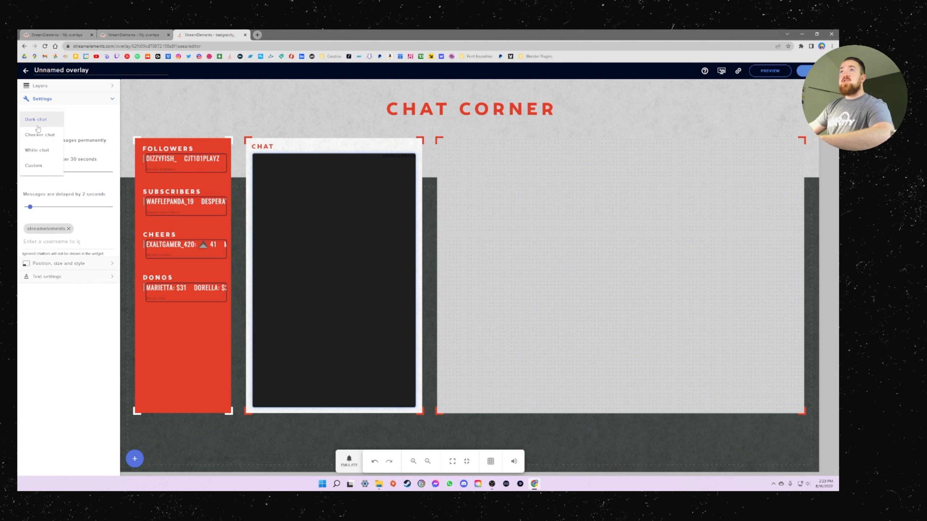
left_click(41, 166)
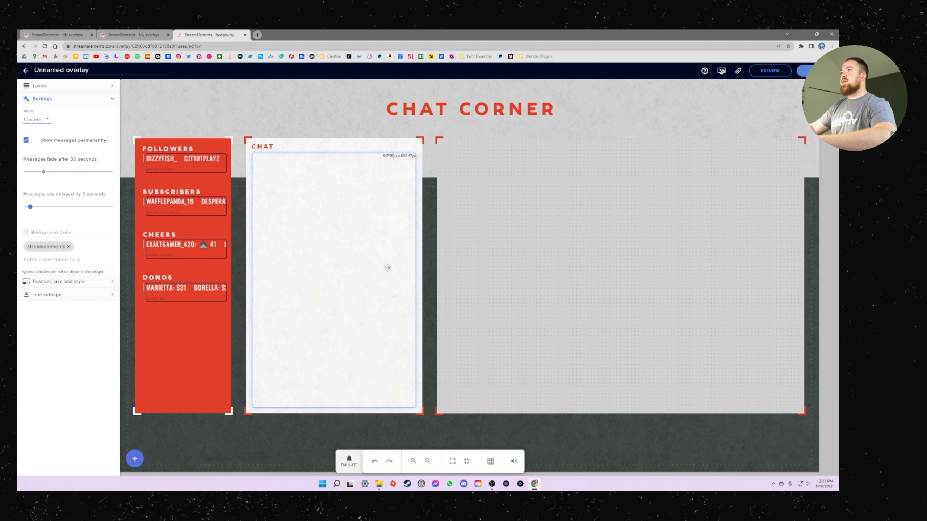